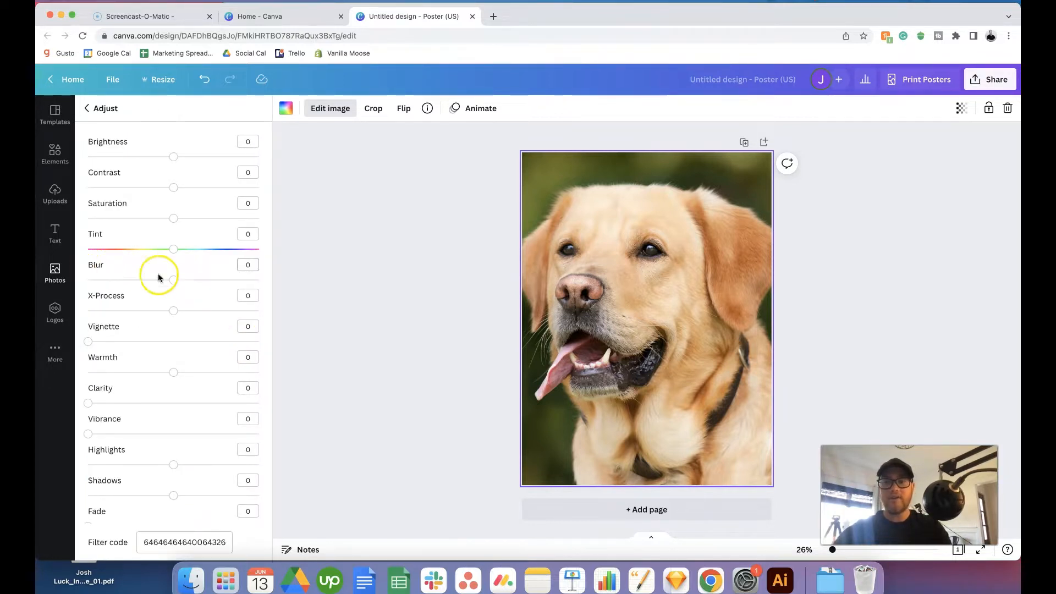
Blur the dog photo with a Blur value of 30 and close the image adjustments
{"action": "left_click_drag", "start_coordinate": [174, 283], "coordinate": [200, 284]}
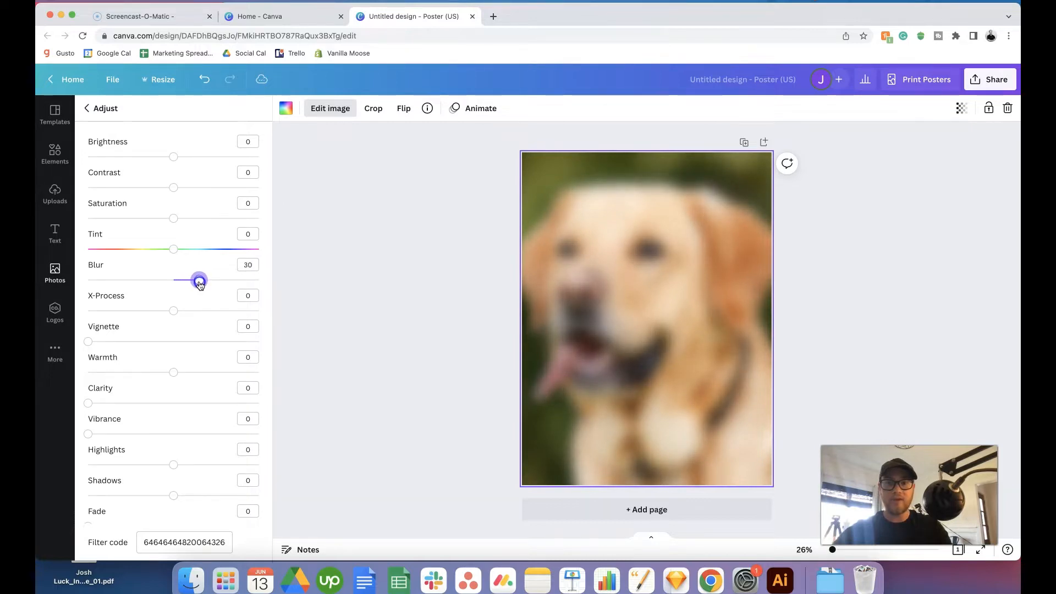
{"action": "left_click", "coordinate": [461, 297]}
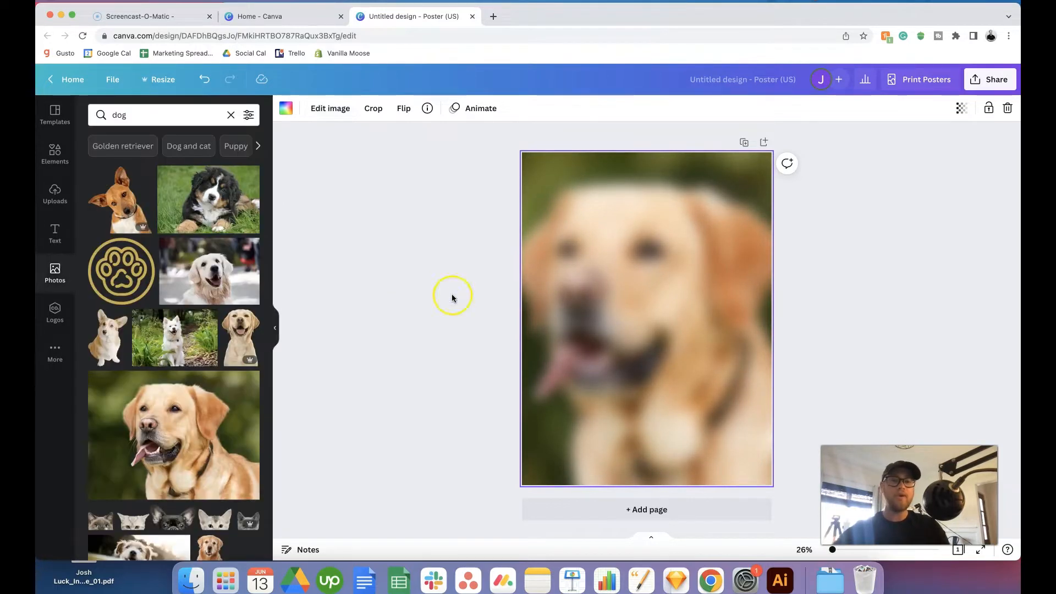
Add a heading with the default text over the blurred dog photo and colour it white
{"action": "left_click", "coordinate": [55, 233]}
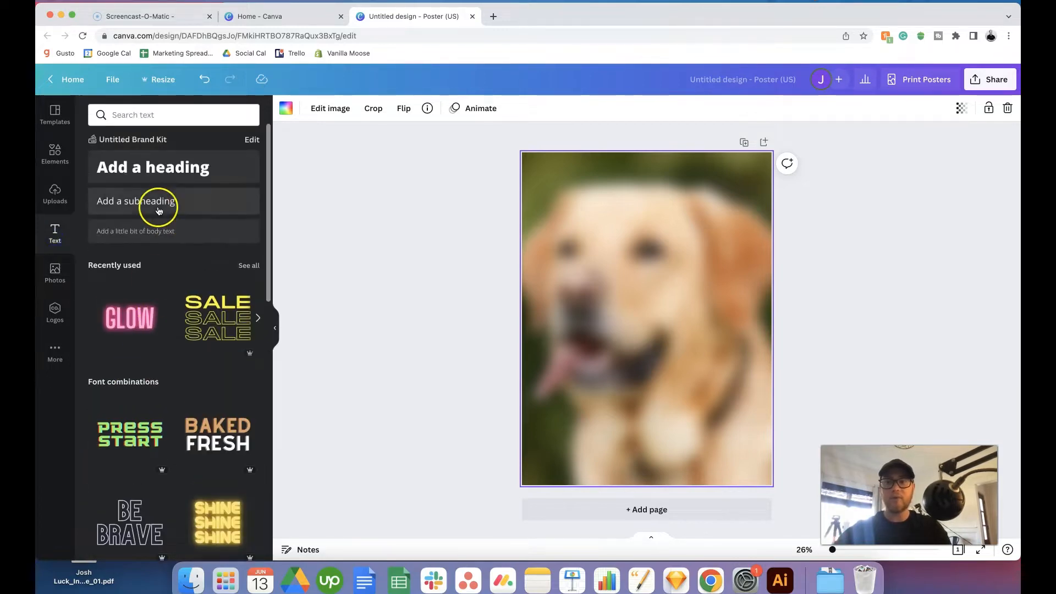
{"action": "left_click", "coordinate": [149, 167]}
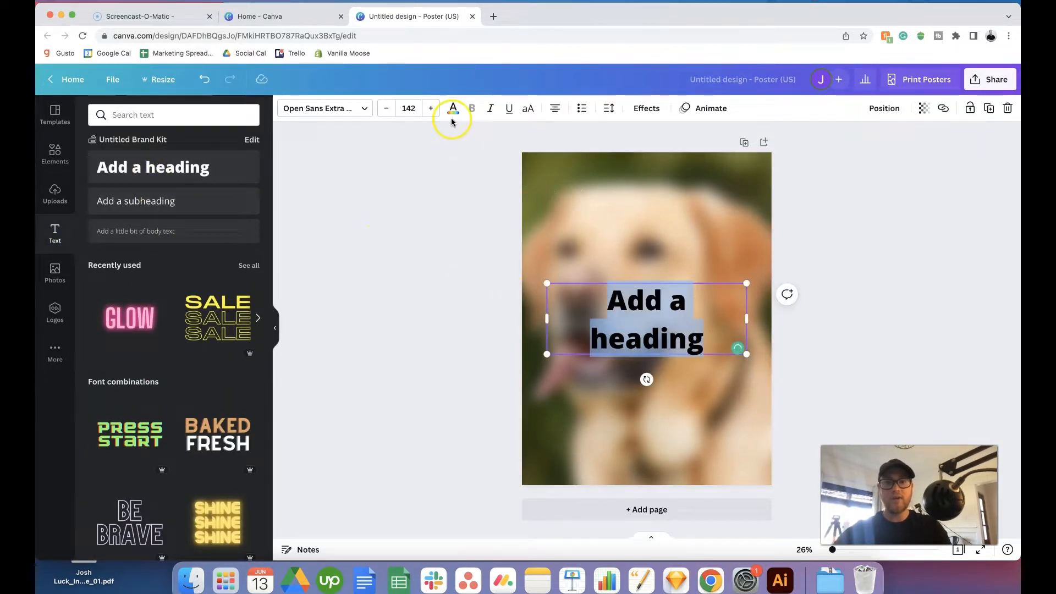
{"action": "left_click", "coordinate": [451, 118]}
{"action": "left_click", "coordinate": [158, 165]}
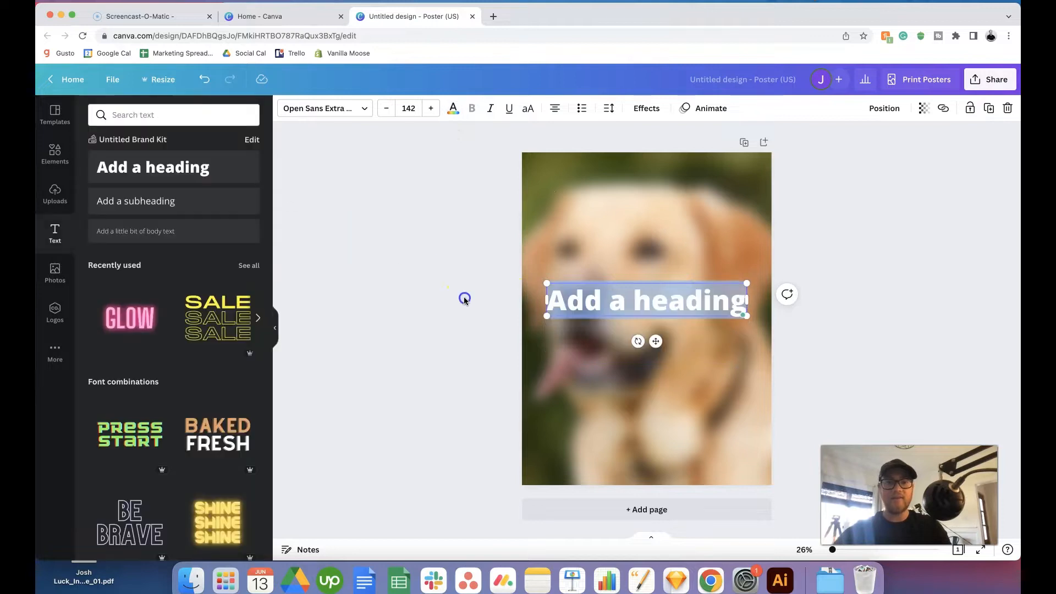
{"action": "left_click", "coordinate": [464, 298]}
{"action": "left_click", "coordinate": [592, 311]}
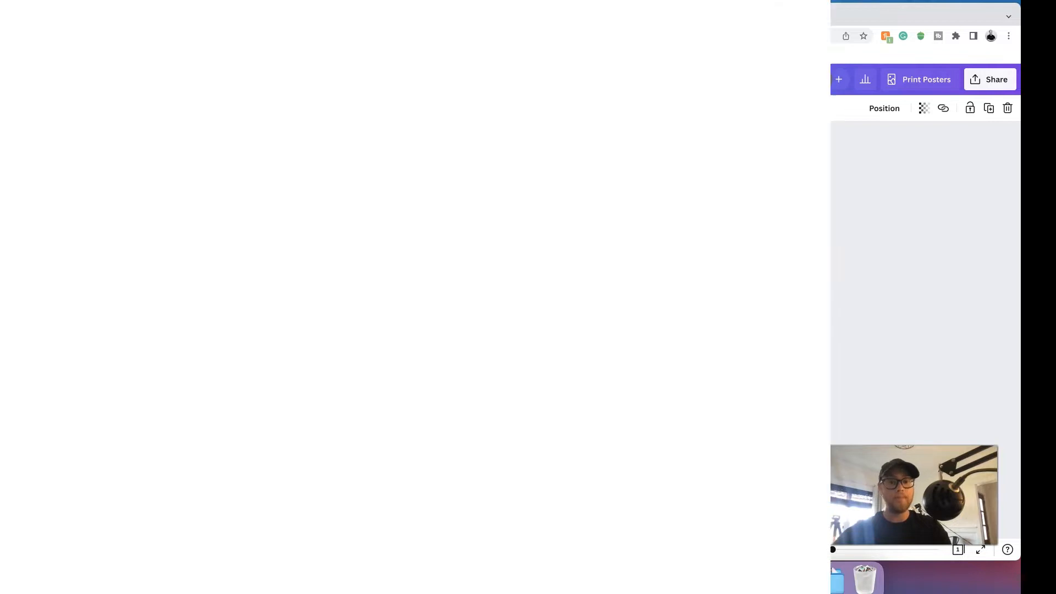
Turn on the rulers and guides for the poster
{"action": "left_click", "coordinate": [427, 262]}
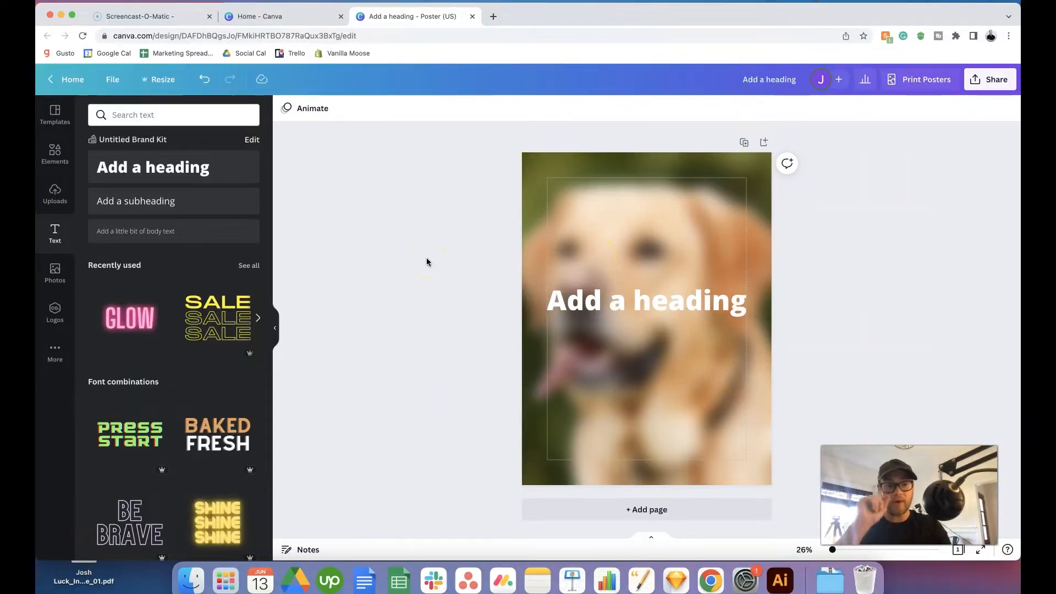
{"action": "left_click", "coordinate": [376, 229]}
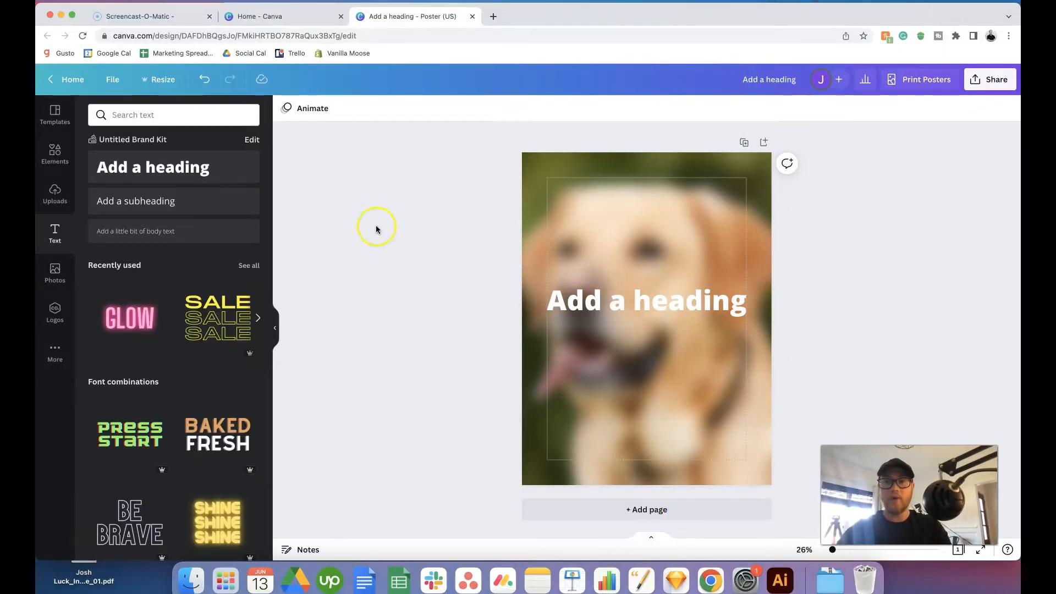
{"action": "left_click", "coordinate": [112, 79]}
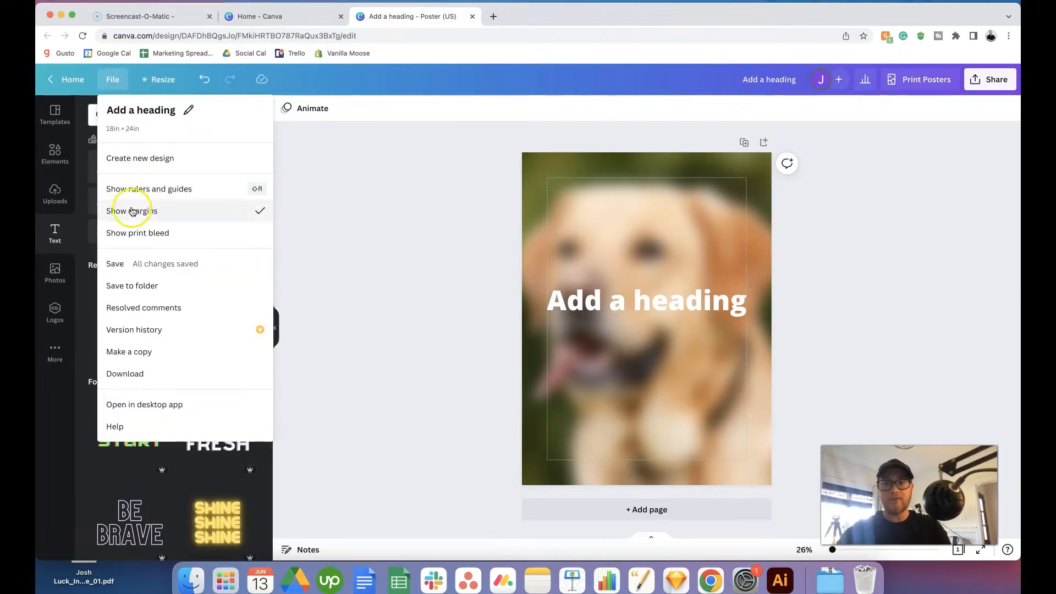
{"action": "left_click", "coordinate": [173, 192]}
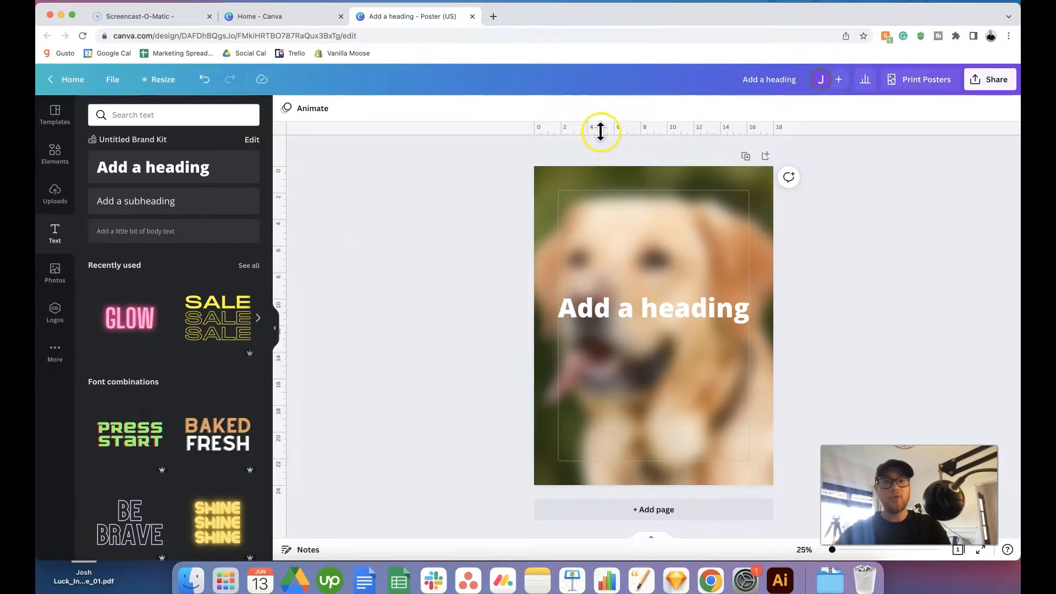
Place two horizontal guides across the poster, one above the heading at about 7 in and one below the heading
{"action": "left_click_drag", "start_coordinate": [596, 129], "coordinate": [629, 260]}
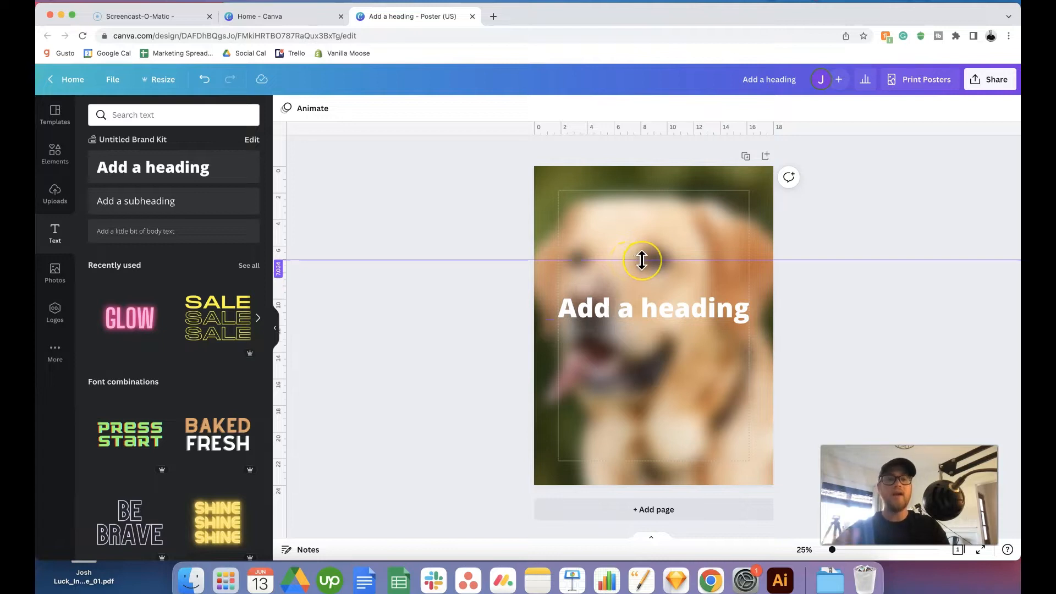
{"action": "left_click", "coordinate": [643, 259]}
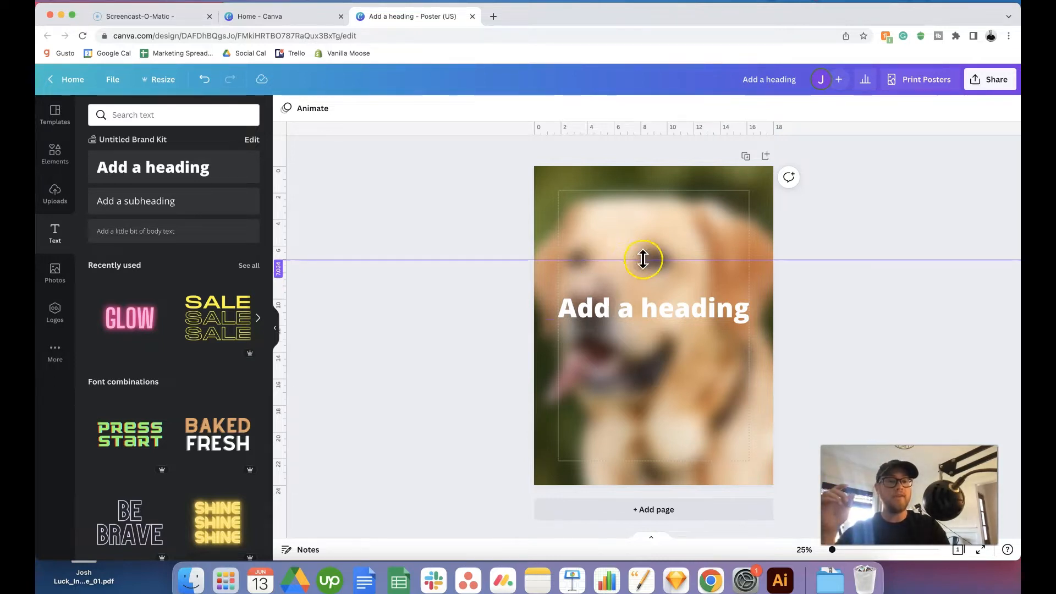
{"action": "left_click", "coordinate": [612, 261]}
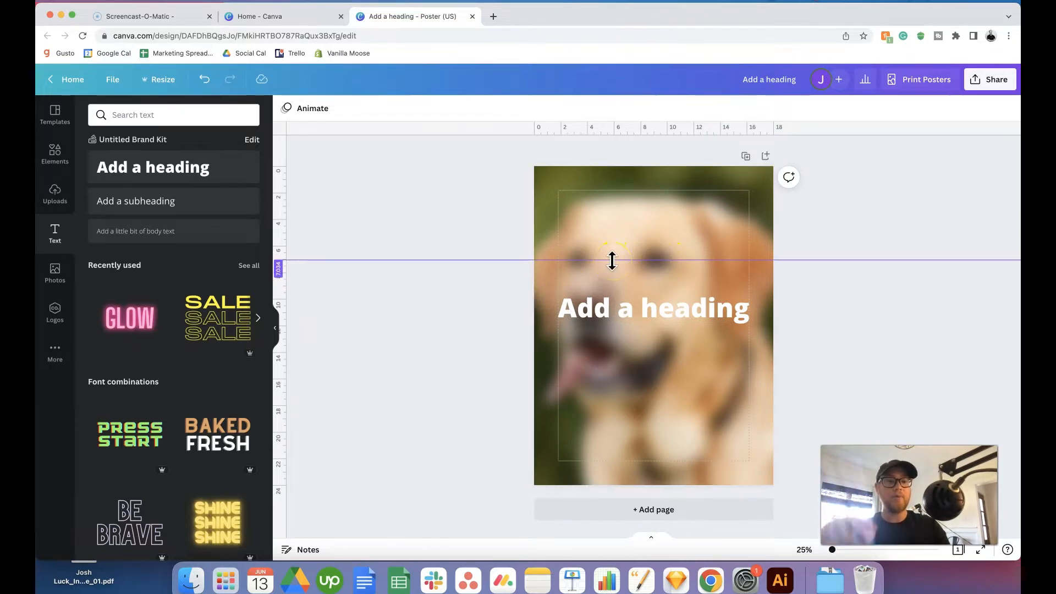
{"action": "left_click", "coordinate": [620, 279]}
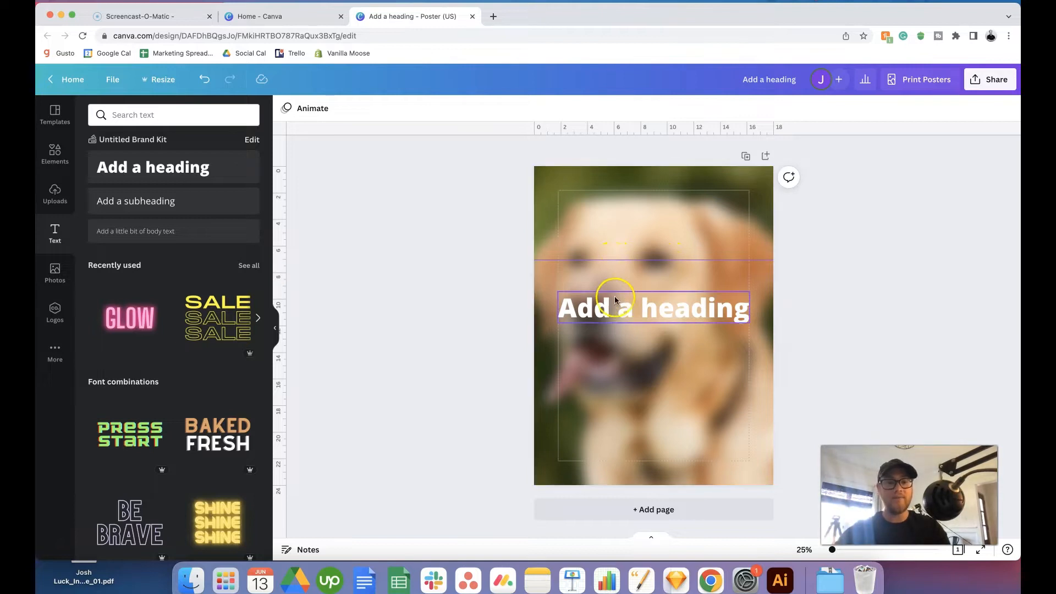
{"action": "left_click_drag", "start_coordinate": [606, 260], "coordinate": [606, 265]}
{"action": "left_click", "coordinate": [607, 141]}
{"action": "left_click_drag", "start_coordinate": [607, 141], "coordinate": [600, 377]}
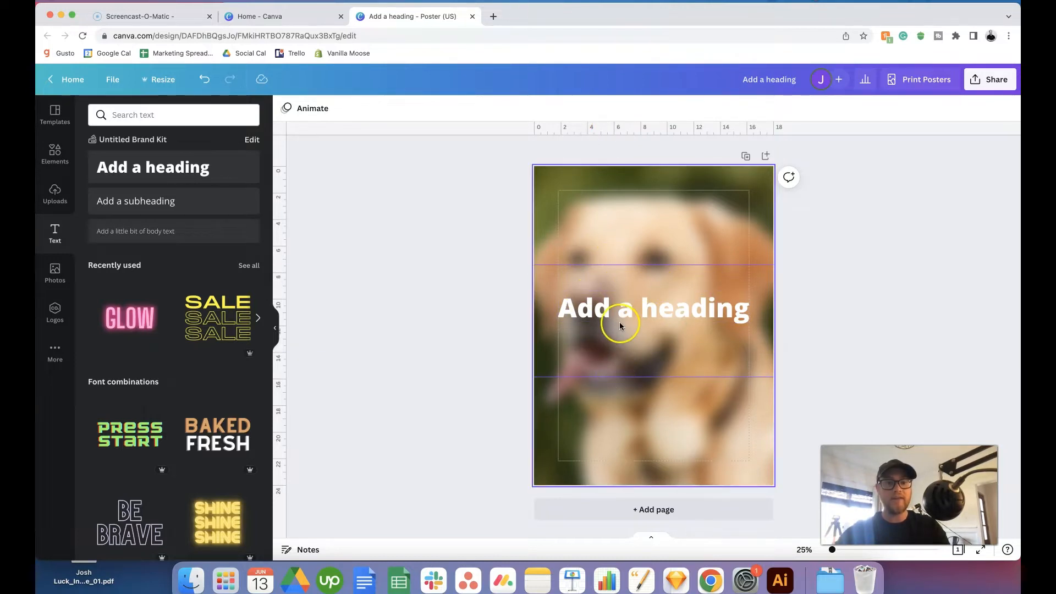
Undo the accidental shift of the dog background photo and lock the photo in place
{"action": "left_click_drag", "start_coordinate": [620, 323], "coordinate": [623, 280]}
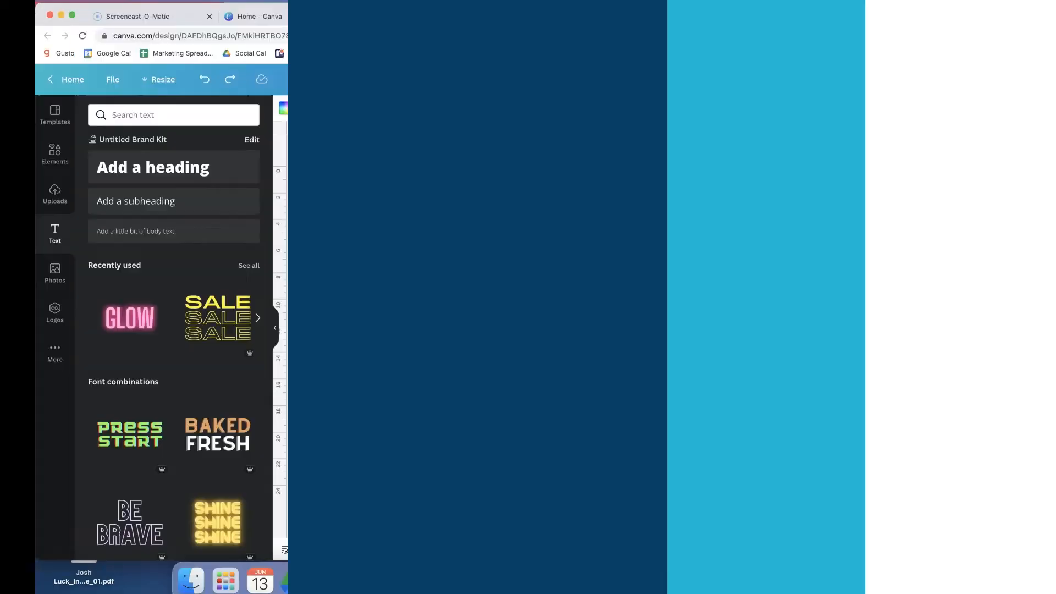
{"action": "key", "text": "super+z"}
{"action": "left_click", "coordinate": [606, 284]}
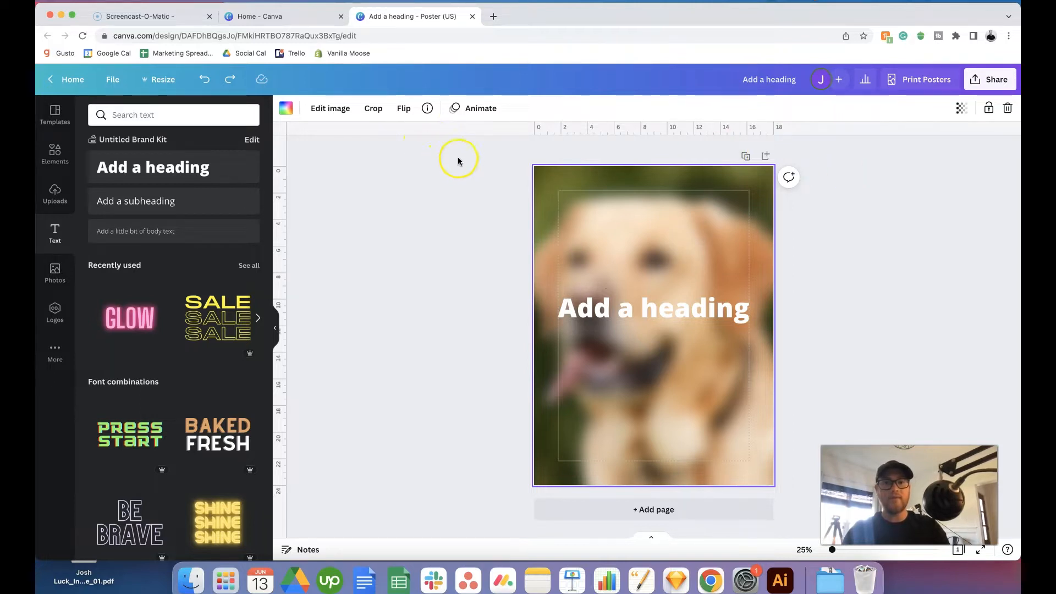
{"action": "left_click", "coordinate": [989, 109]}
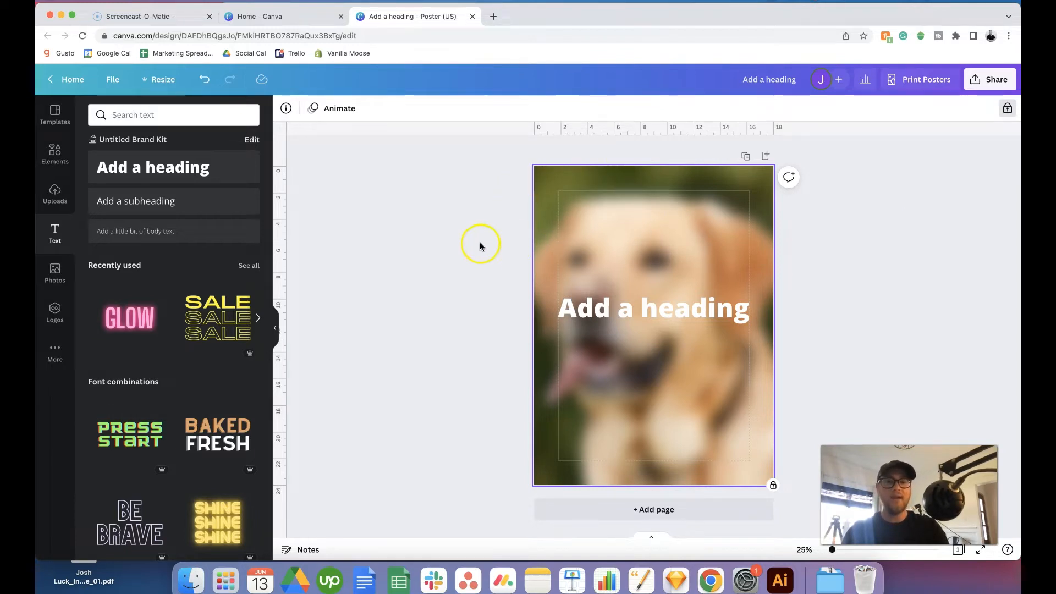
{"action": "left_click", "coordinate": [547, 239]}
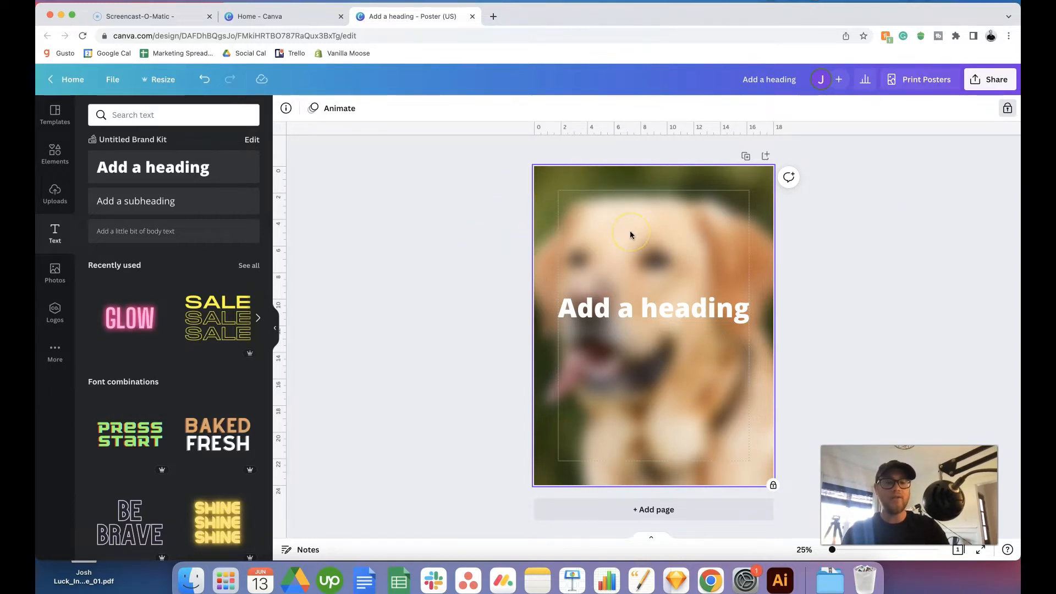
Try moving the heading up and down over the locked dog photo, and unlock the photo
{"action": "left_click_drag", "start_coordinate": [665, 310], "coordinate": [666, 248]}
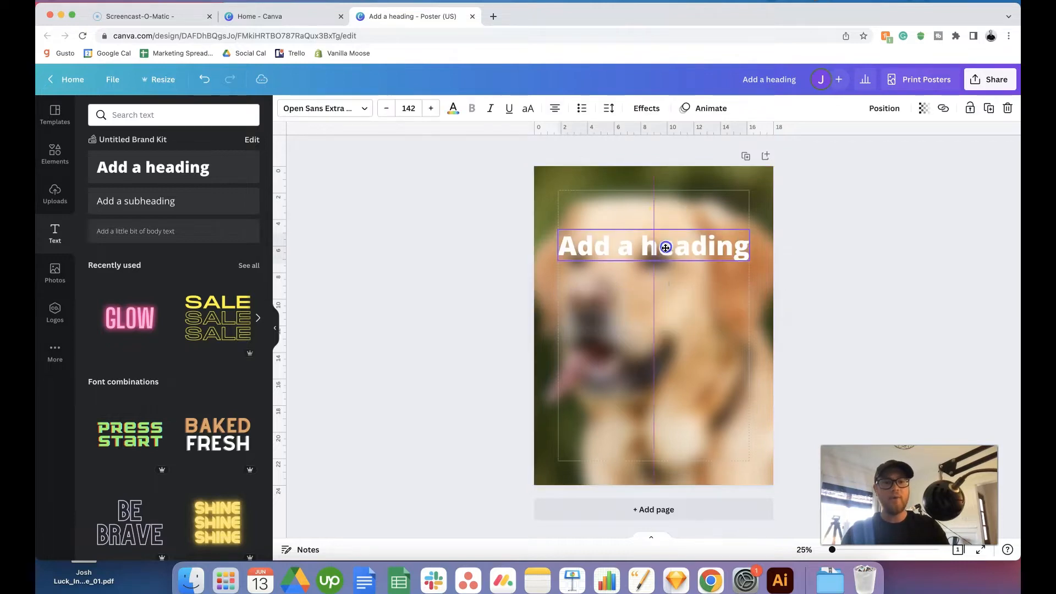
{"action": "left_click", "coordinate": [553, 339]}
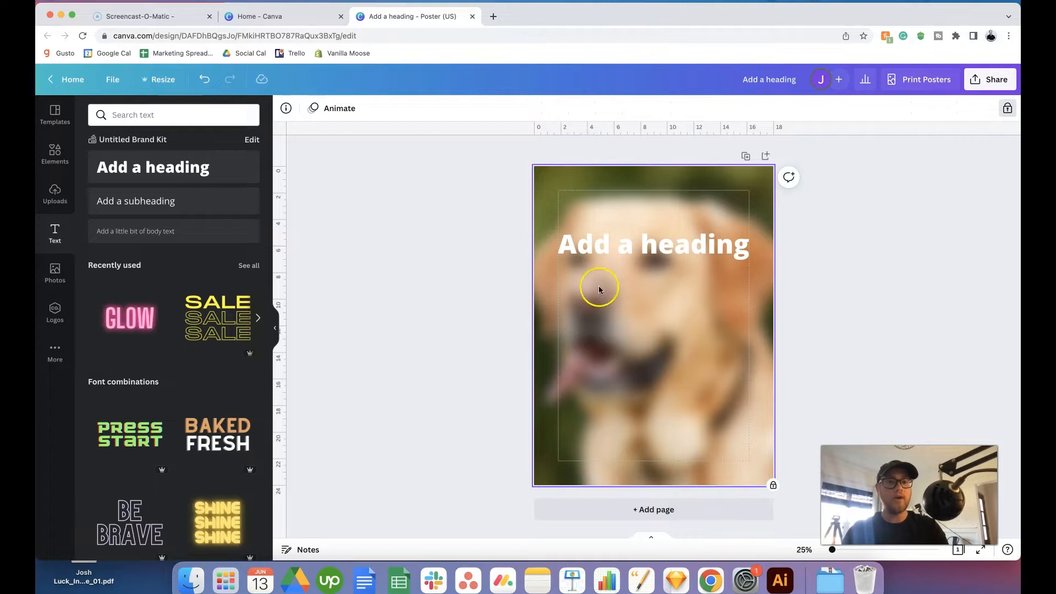
{"action": "left_click", "coordinate": [603, 257]}
{"action": "left_click_drag", "start_coordinate": [603, 258], "coordinate": [603, 274]}
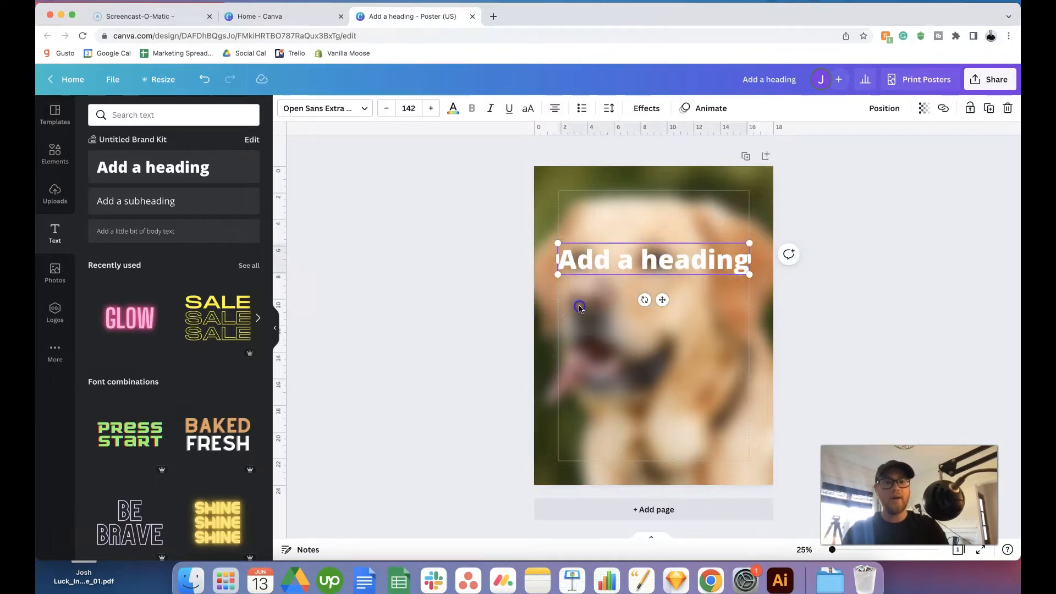
{"action": "left_click", "coordinate": [606, 336]}
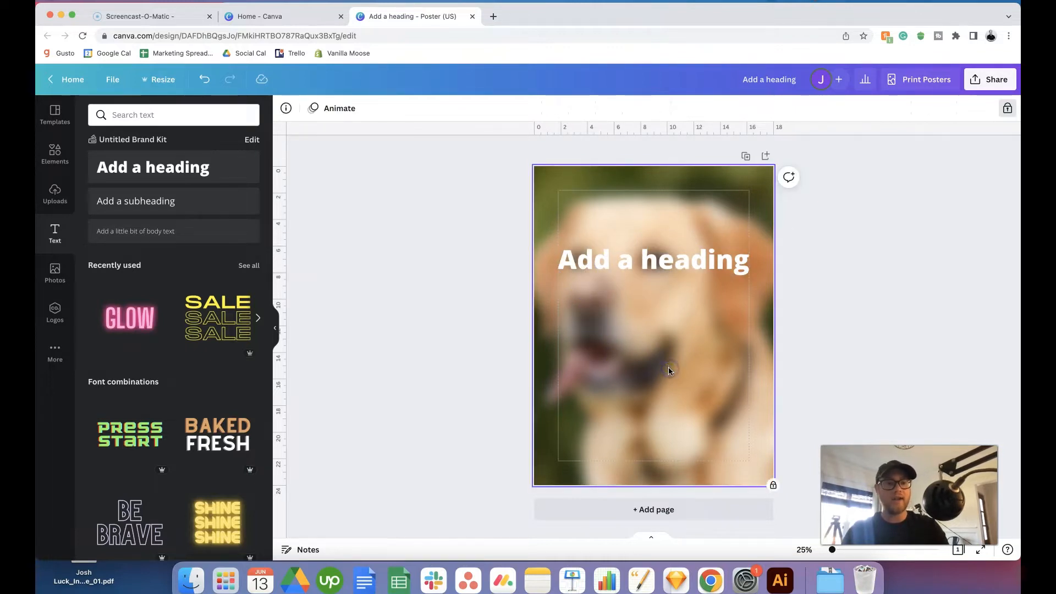
{"action": "left_click", "coordinate": [717, 229]}
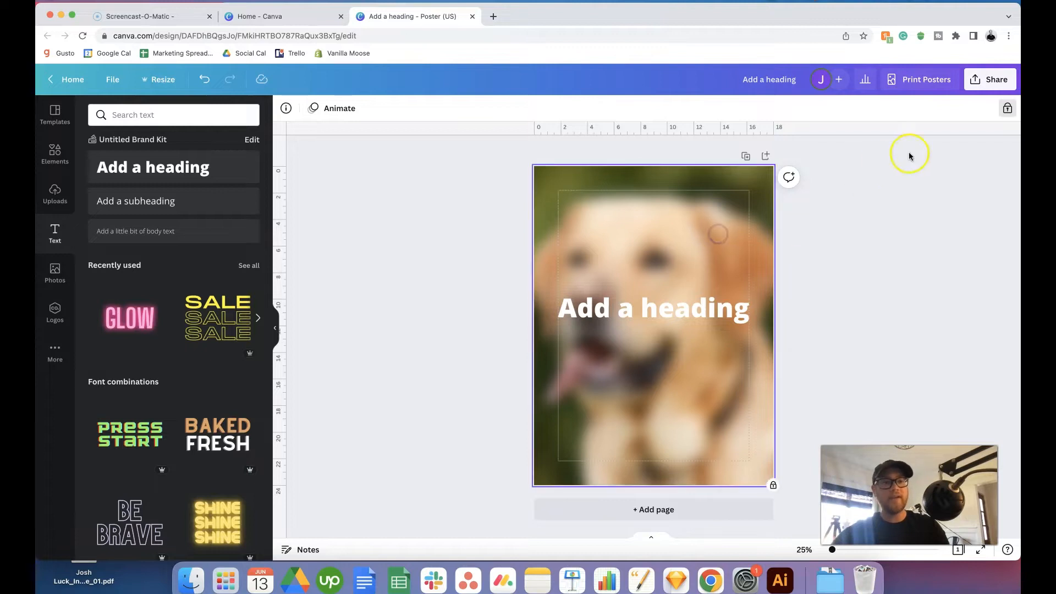
{"action": "left_click", "coordinate": [1008, 111]}
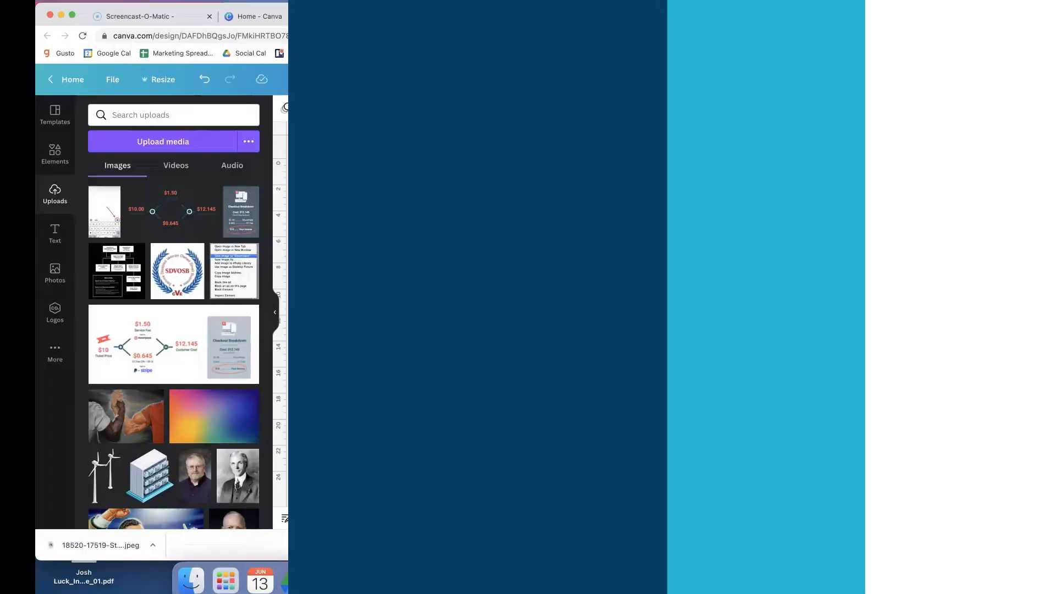
Open the full Smartmockups collection for the New Message phone screenshot on the poster
{"action": "left_click", "coordinate": [527, 245]}
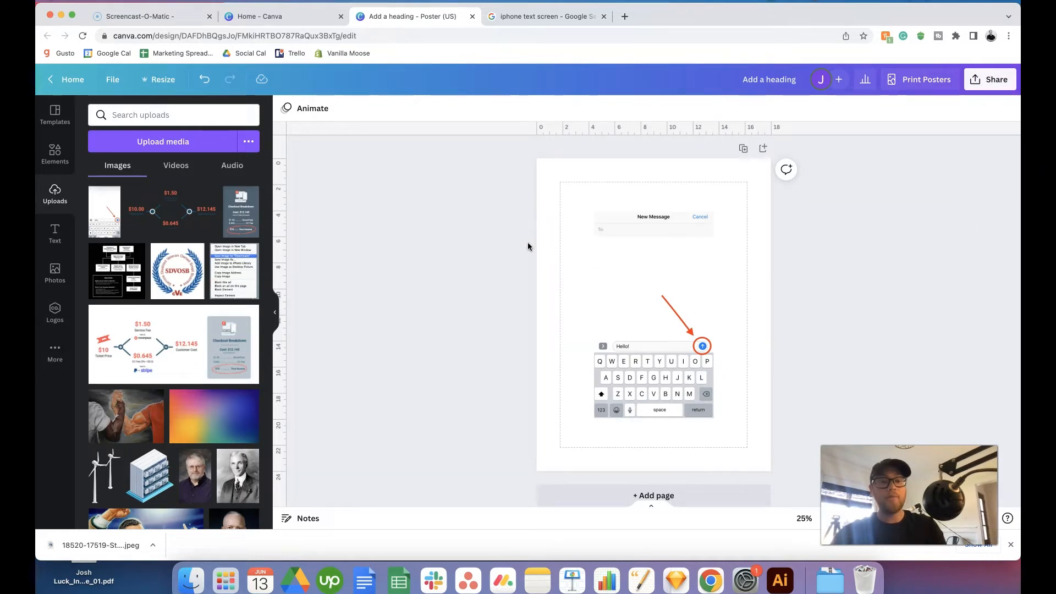
{"action": "left_click", "coordinate": [559, 258]}
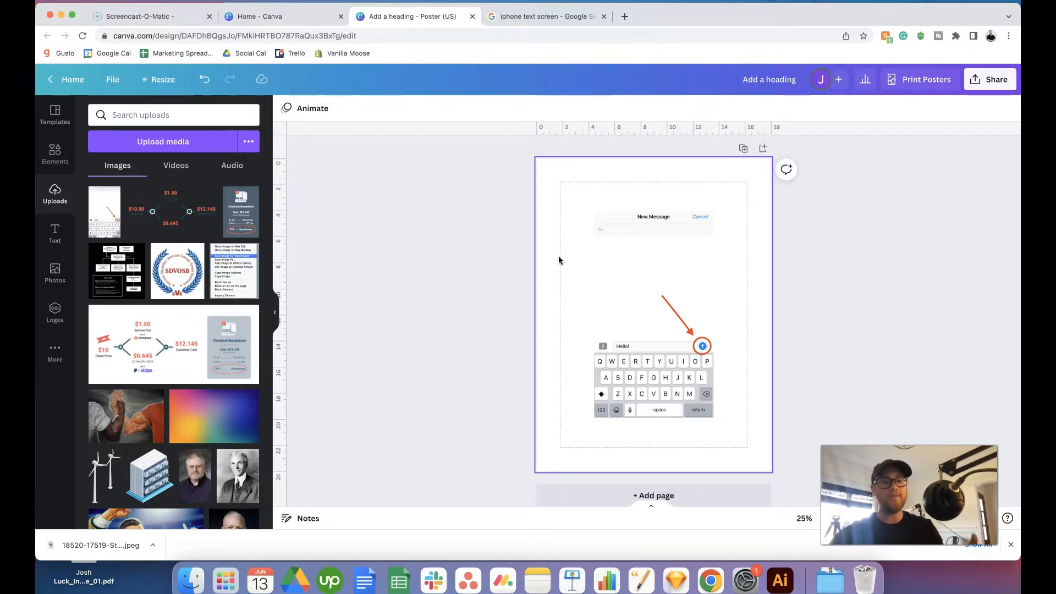
{"action": "left_click", "coordinate": [639, 282]}
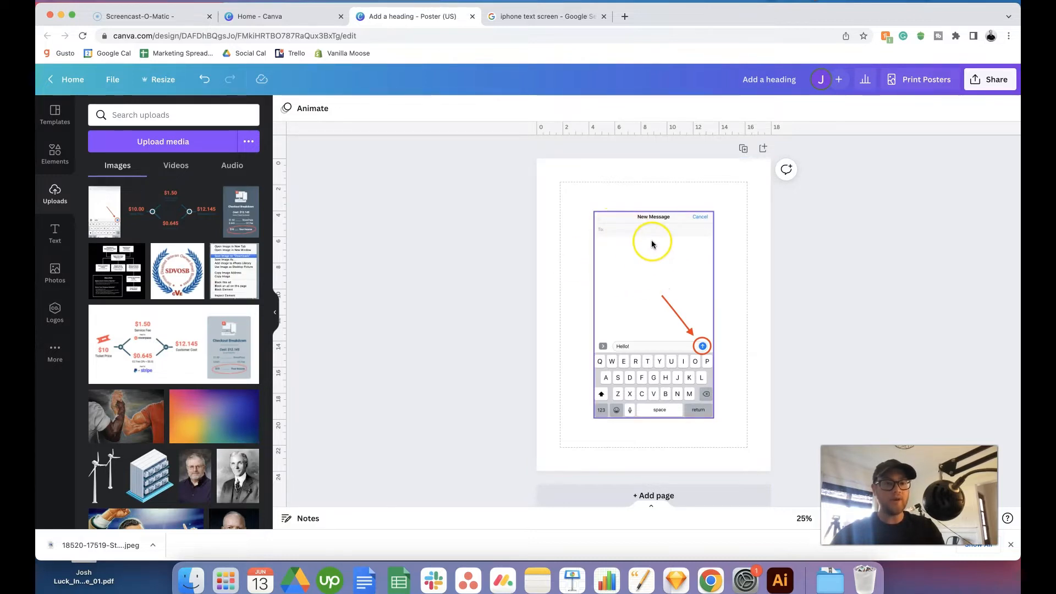
{"action": "left_click", "coordinate": [646, 373]}
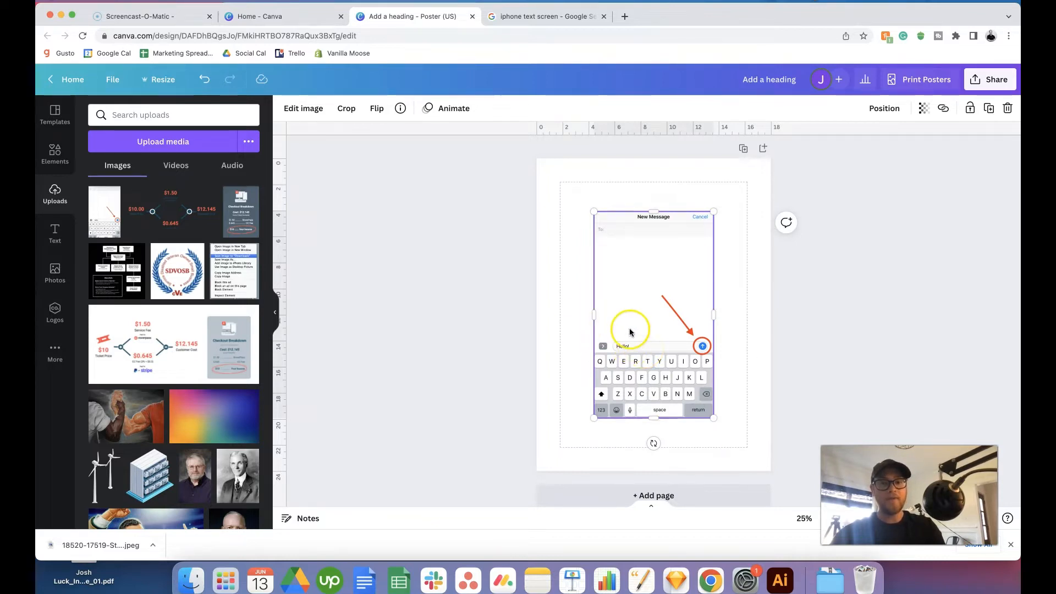
{"action": "left_click", "coordinate": [299, 110]}
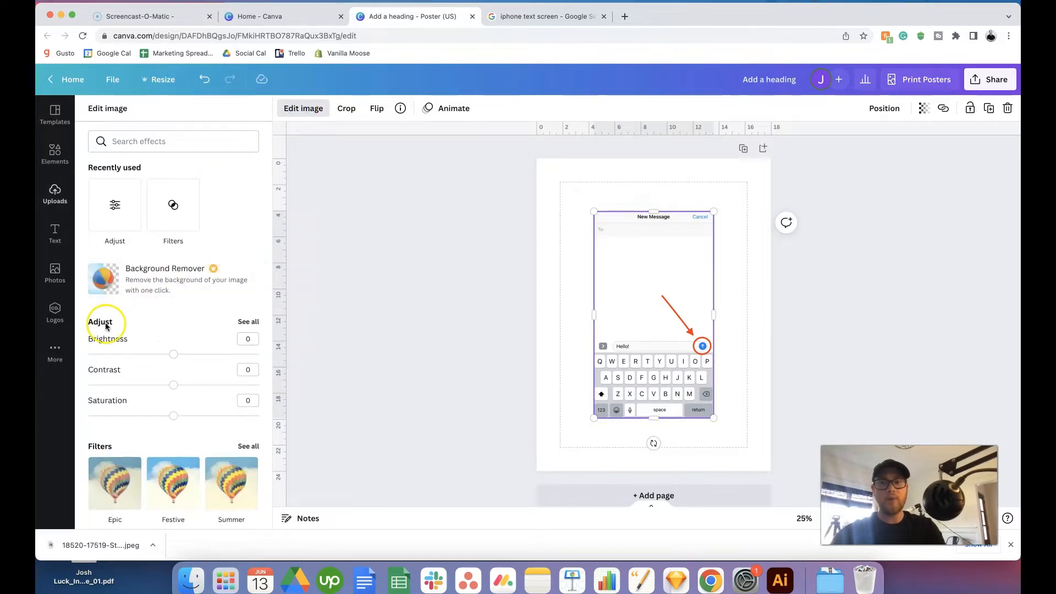
{"action": "scroll", "coordinate": [107, 325], "scroll_direction": "down", "scroll_amount": 8}
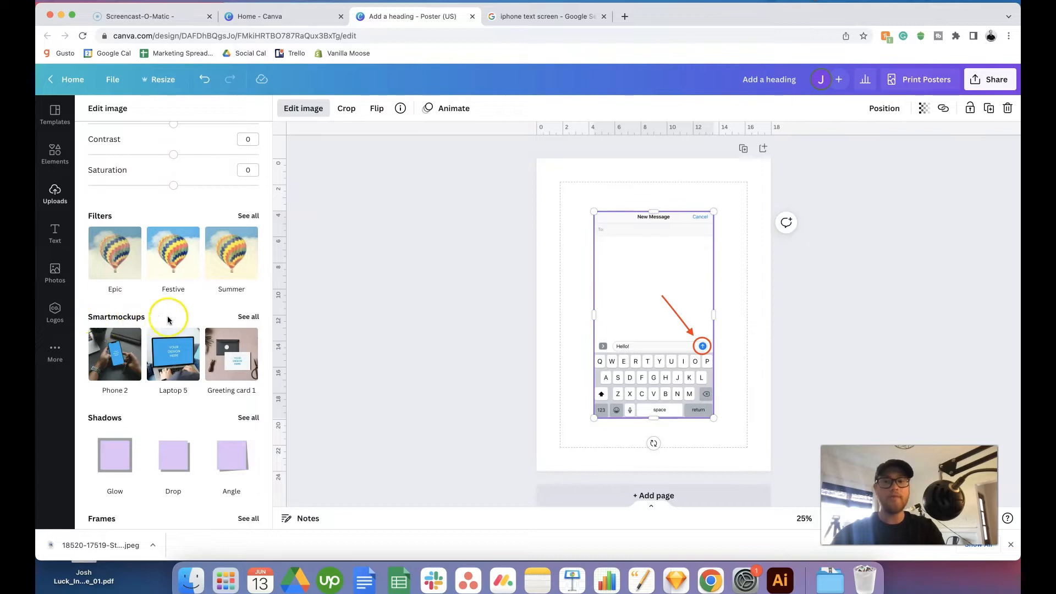
{"action": "left_click", "coordinate": [248, 318]}
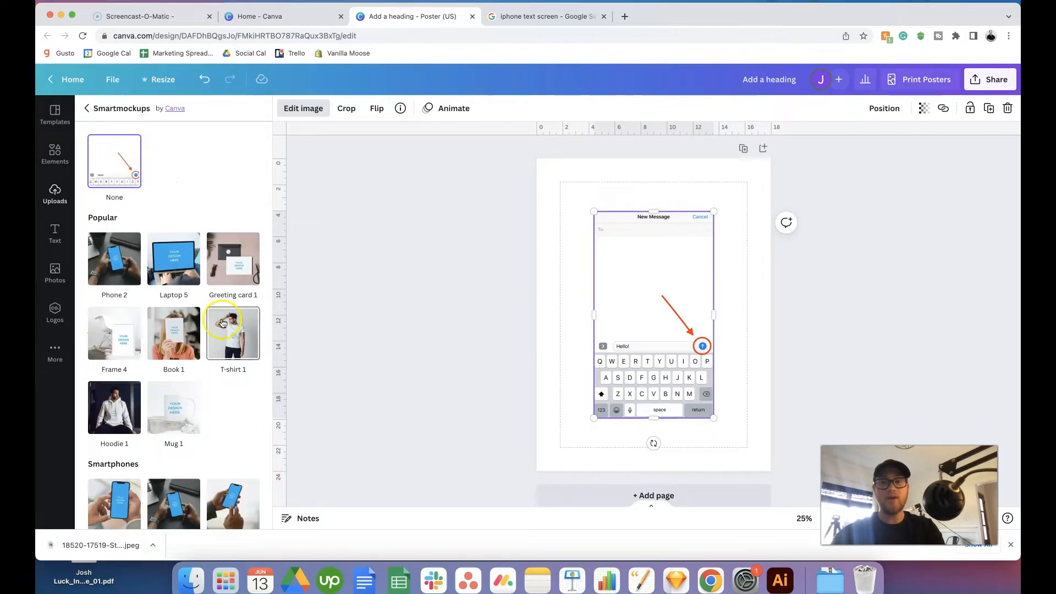
Apply the Phone 8 smartphone mockup to the New Message screenshot and inspect the phone screen up close
{"action": "scroll", "coordinate": [215, 324], "scroll_direction": "down", "scroll_amount": 5}
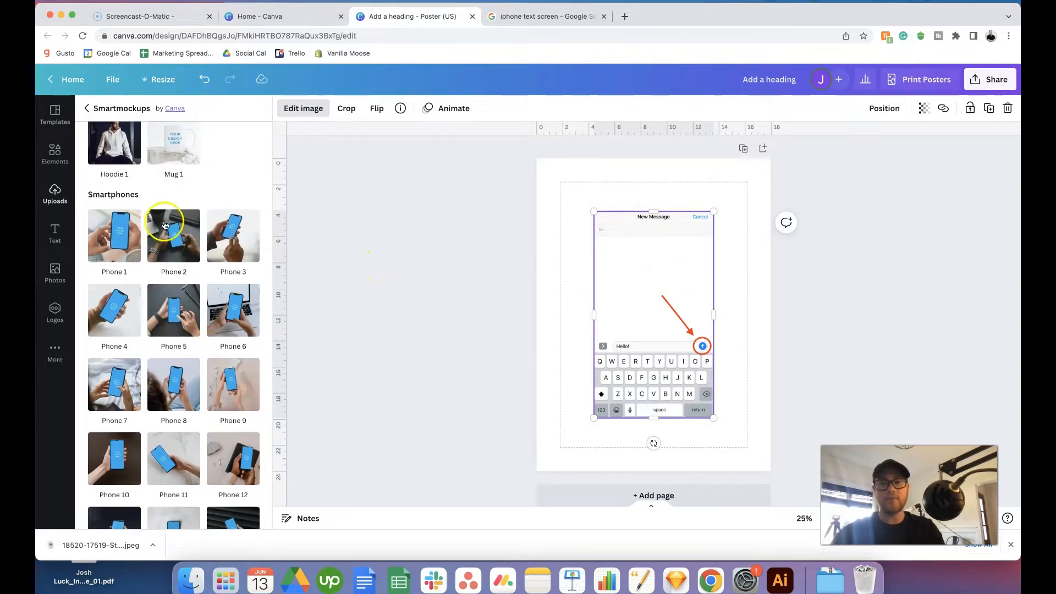
{"action": "scroll", "coordinate": [181, 275], "scroll_direction": "down", "scroll_amount": 4}
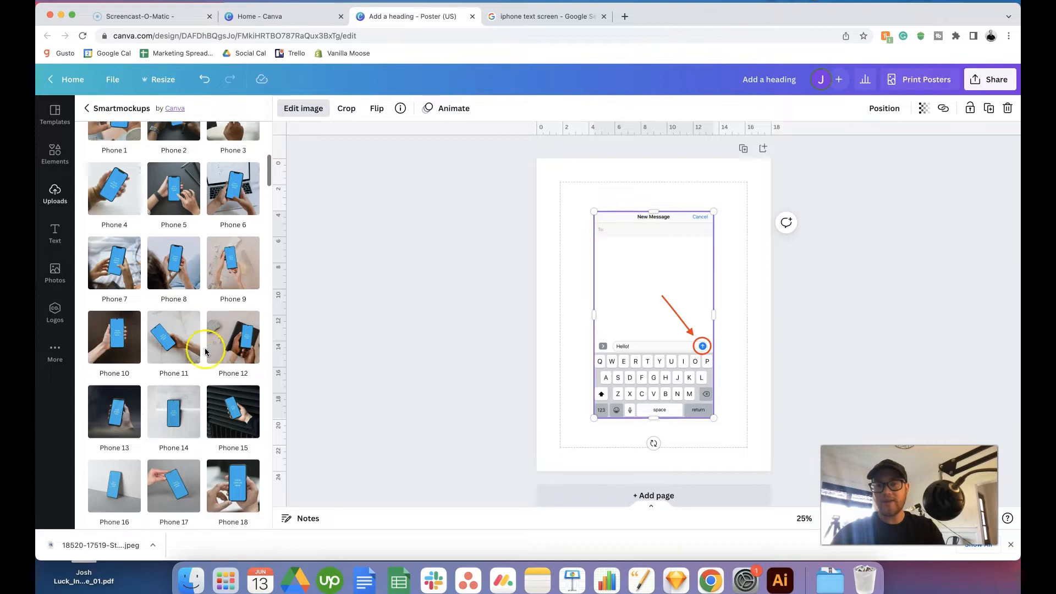
{"action": "scroll", "coordinate": [205, 352], "scroll_direction": "down", "scroll_amount": 1}
{"action": "left_click", "coordinate": [178, 241]}
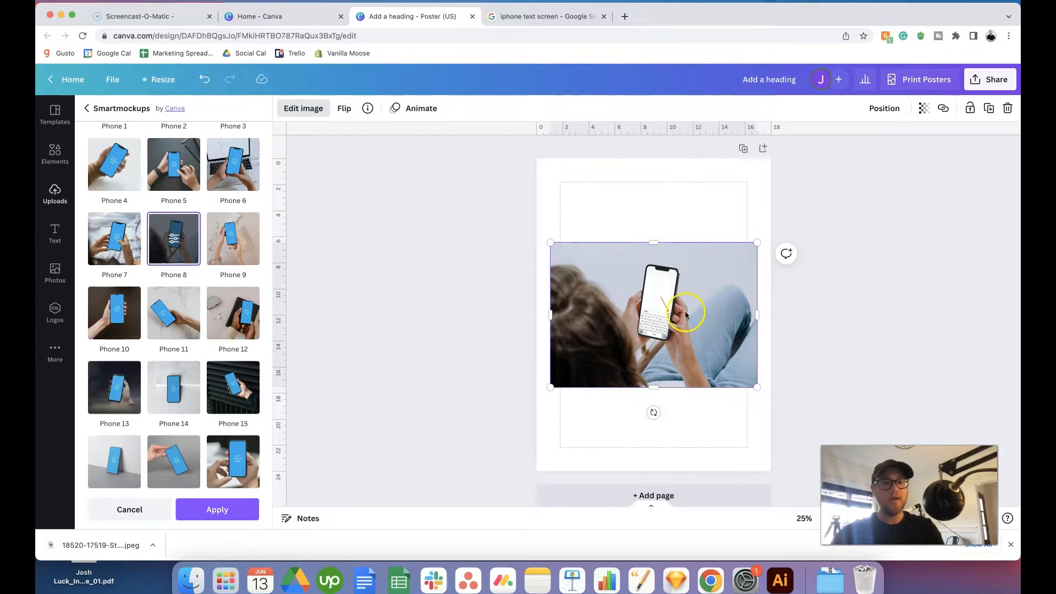
{"action": "scroll", "coordinate": [680, 308], "scroll_direction": "up", "scroll_amount": 10}
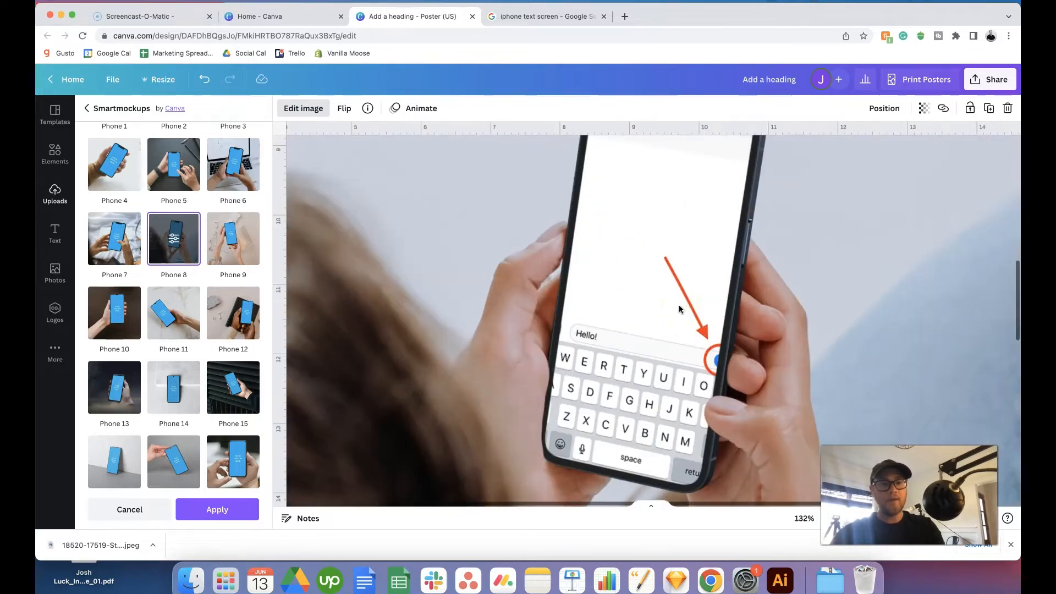
{"action": "scroll", "coordinate": [676, 316], "scroll_direction": "down", "scroll_amount": 4}
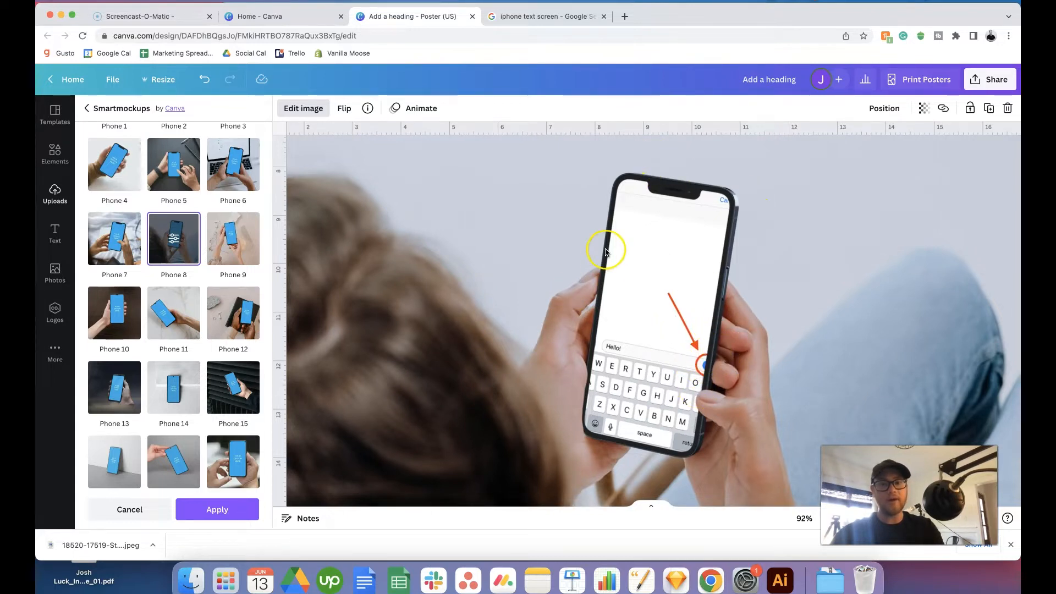
Set the Phone 8 mockup's crop to Fit
{"action": "left_click", "coordinate": [174, 238]}
{"action": "left_click", "coordinate": [127, 165]}
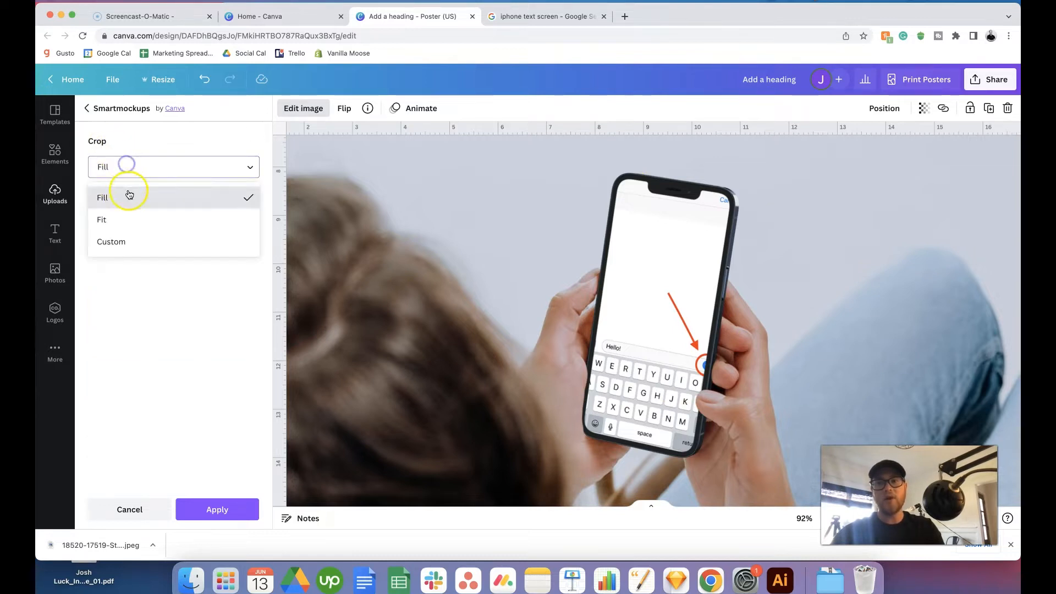
{"action": "left_click", "coordinate": [125, 219]}
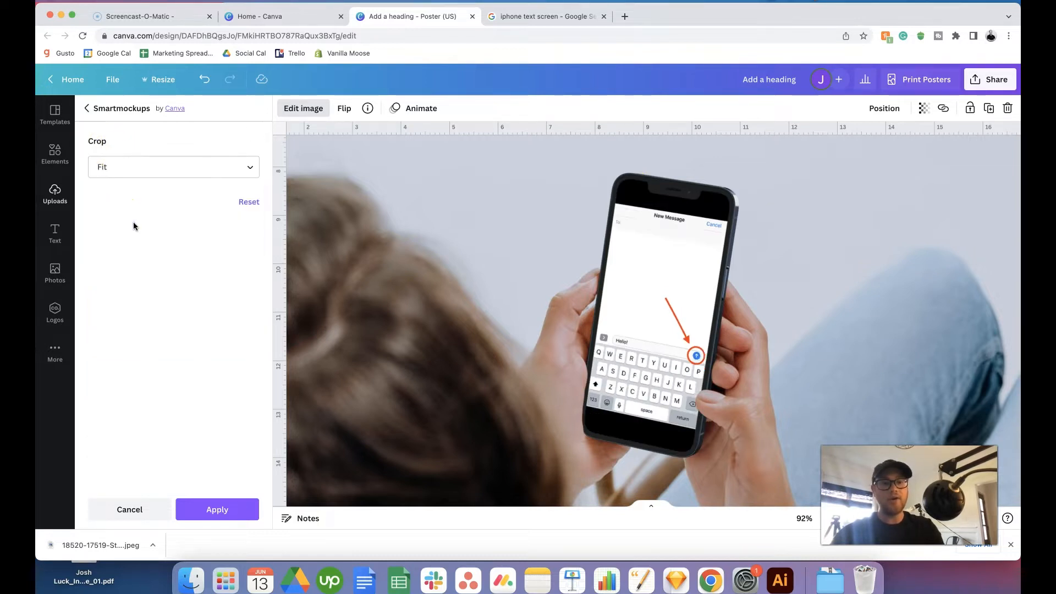
{"action": "scroll", "coordinate": [539, 349], "scroll_direction": "down", "scroll_amount": 5}
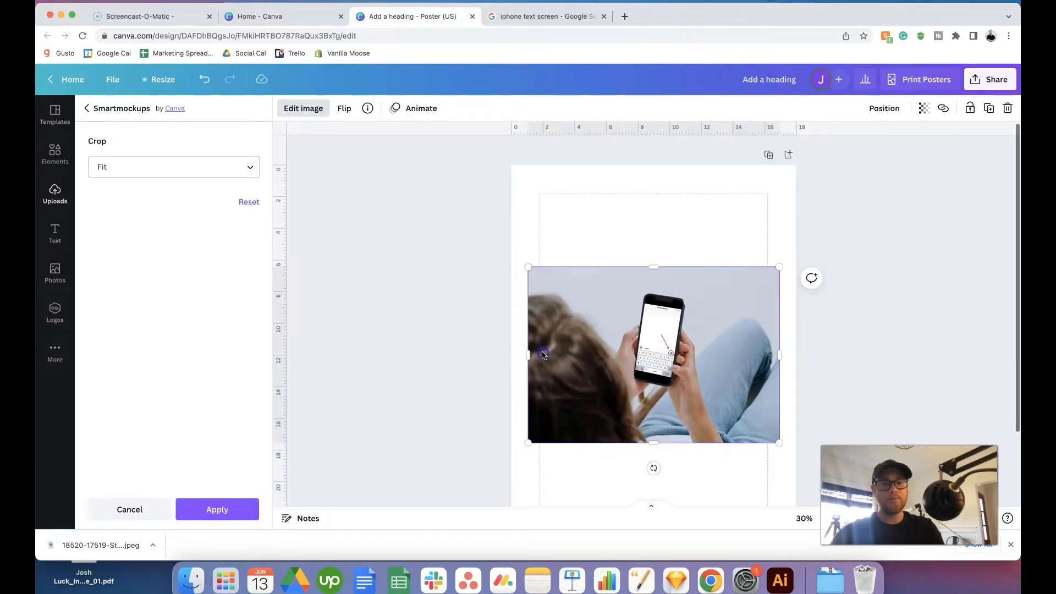
{"action": "scroll", "coordinate": [544, 231], "scroll_direction": "down", "scroll_amount": 1}
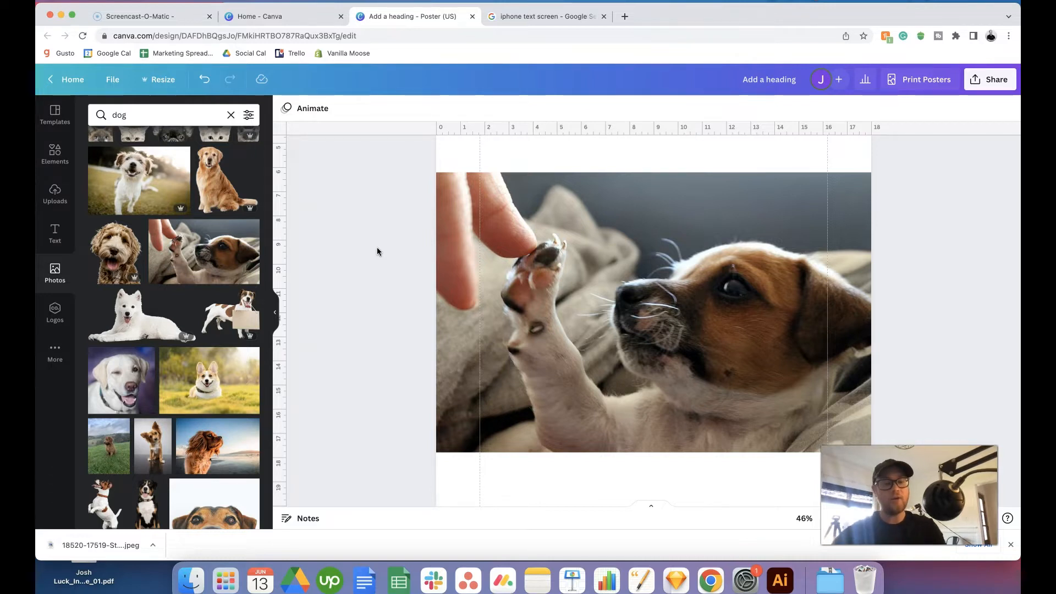
Remove the background from the puppy photo with Background Remover
{"action": "left_click", "coordinate": [487, 235]}
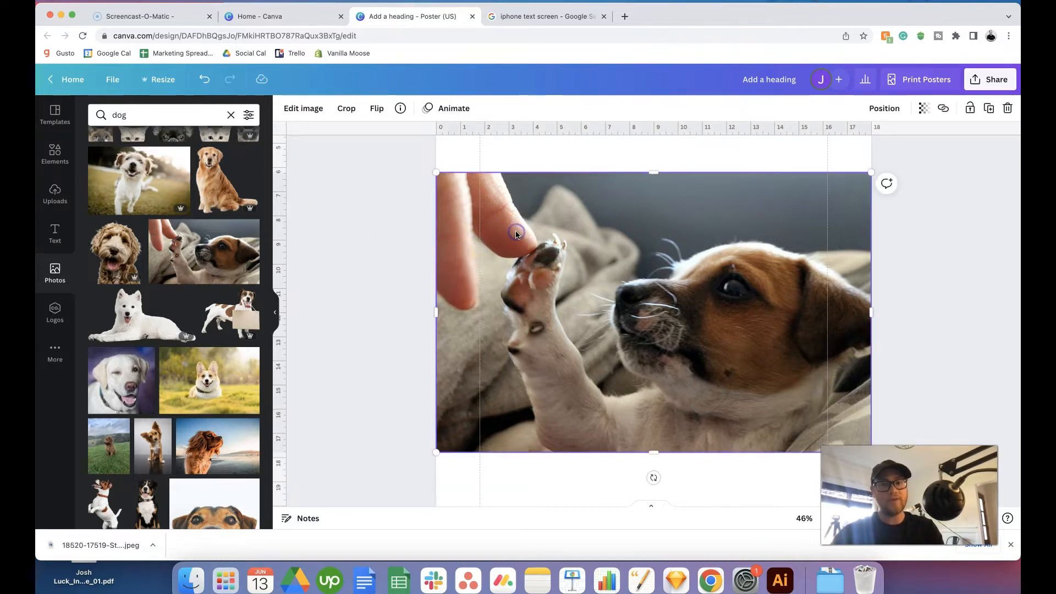
{"action": "left_click", "coordinate": [303, 109]}
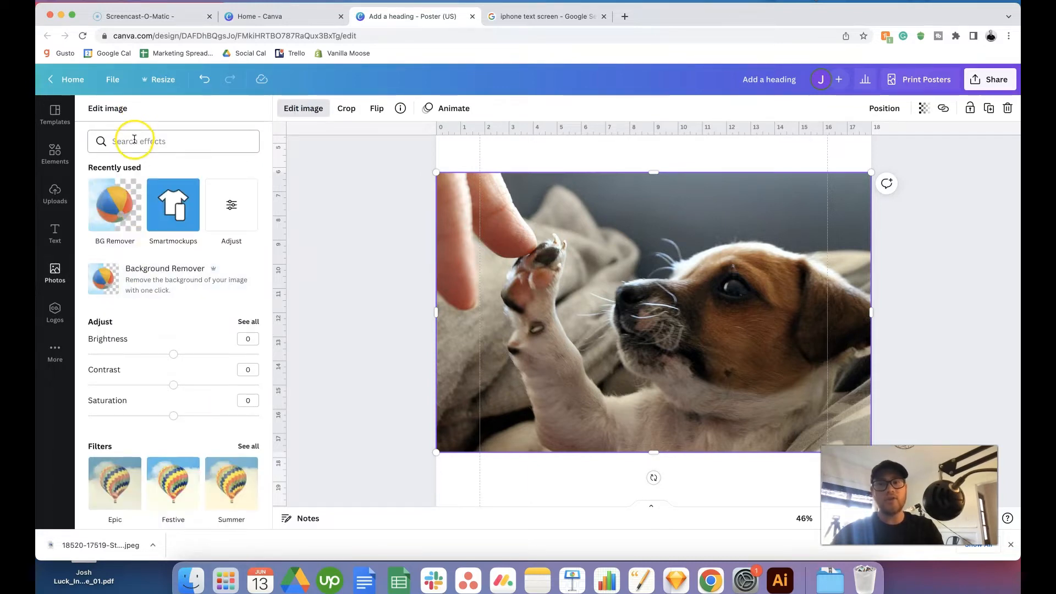
{"action": "left_click", "coordinate": [146, 275]}
{"action": "left_click", "coordinate": [266, 279]}
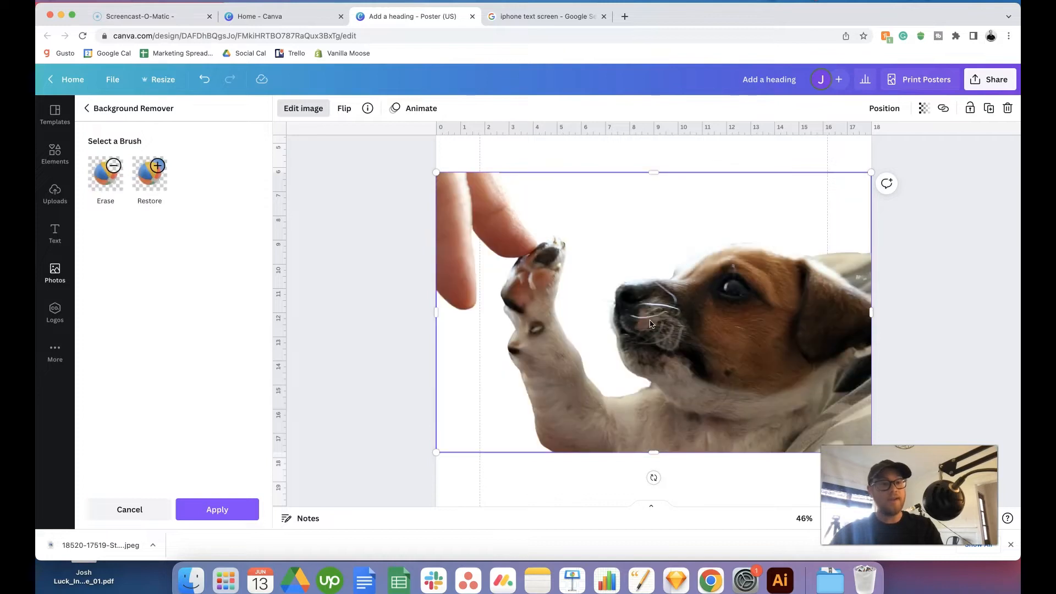
{"action": "left_click", "coordinate": [616, 301]}
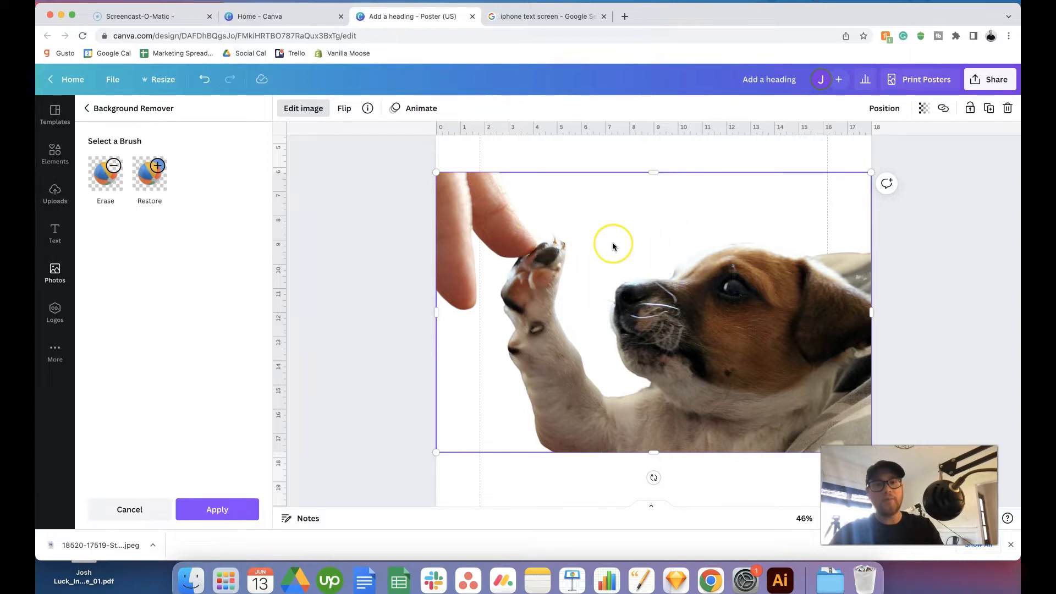
Restore some blanket beside the puppy's paw with a size 25 brush, and erase the leftover background behind its ear
{"action": "left_click", "coordinate": [150, 181]}
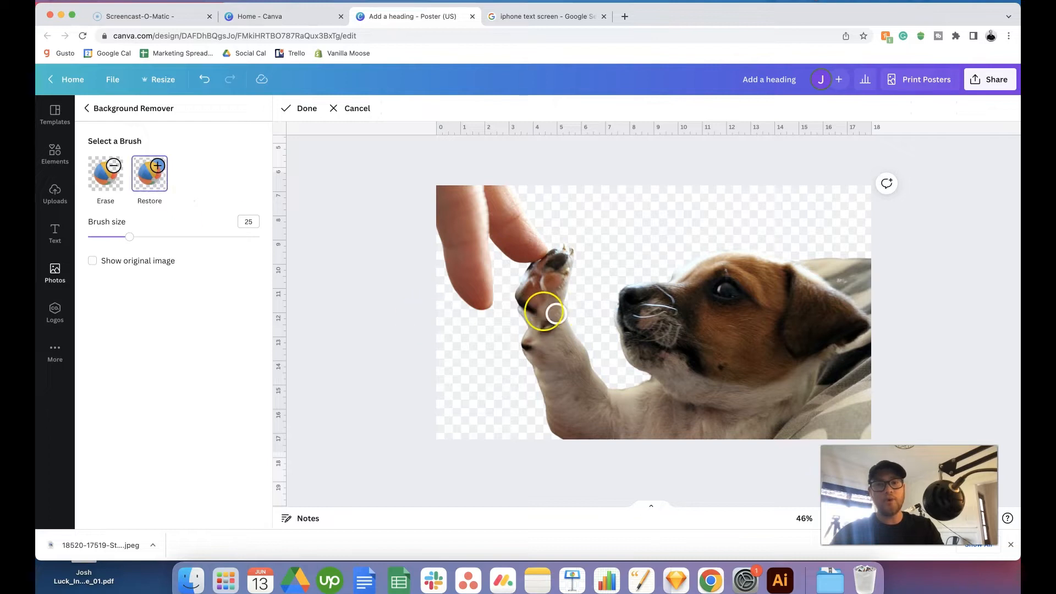
{"action": "mouse_move", "coordinate": [522, 301]}
{"action": "left_mouse_down"}
{"action": "mouse_move", "coordinate": [457, 309]}
{"action": "mouse_move", "coordinate": [549, 330]}
{"action": "mouse_move", "coordinate": [554, 365]}
{"action": "mouse_move", "coordinate": [512, 410]}
{"action": "left_mouse_up"}
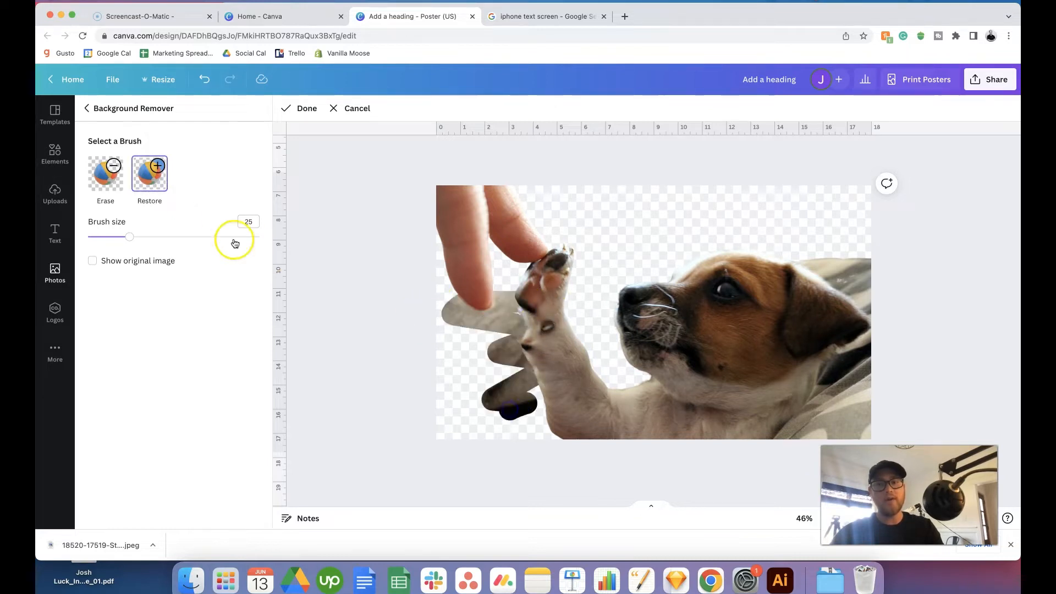
{"action": "left_click", "coordinate": [121, 189]}
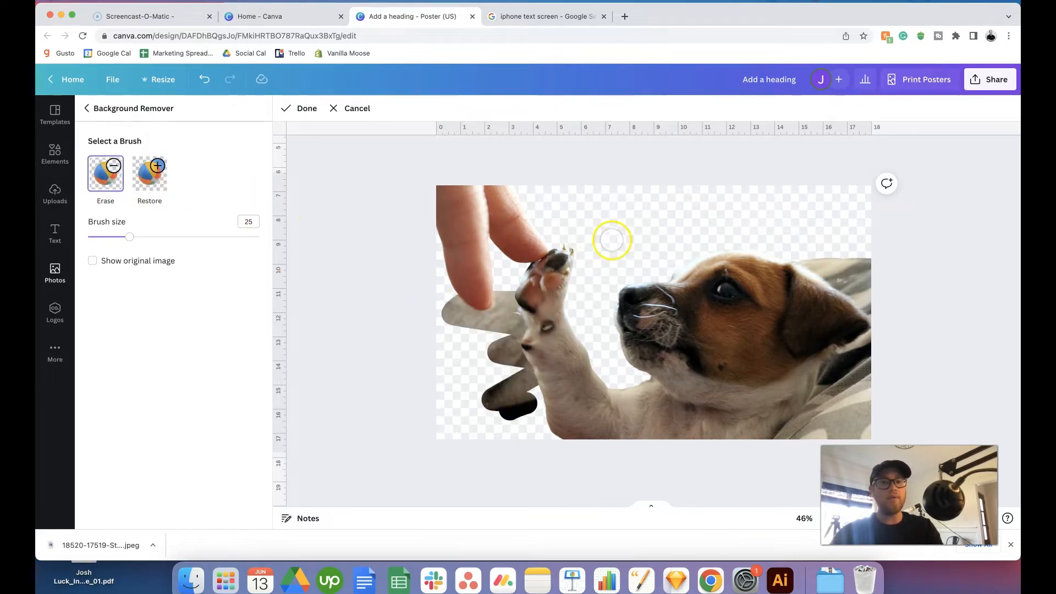
{"action": "mouse_move", "coordinate": [767, 229]}
{"action": "left_mouse_down"}
{"action": "mouse_move", "coordinate": [853, 283]}
{"action": "mouse_move", "coordinate": [873, 311]}
{"action": "mouse_move", "coordinate": [869, 266]}
{"action": "mouse_move", "coordinate": [843, 261]}
{"action": "mouse_move", "coordinate": [872, 282]}
{"action": "left_mouse_up"}
{"action": "left_click", "coordinate": [780, 226]}
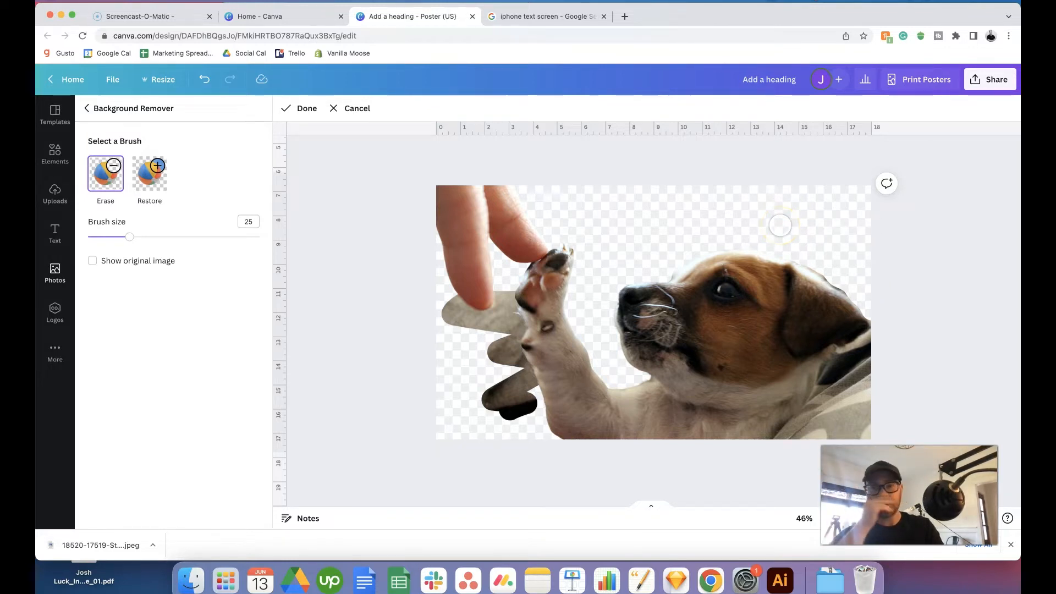
{"action": "left_click", "coordinate": [302, 109]}
{"action": "left_click_drag", "start_coordinate": [551, 243], "coordinate": [443, 297]}
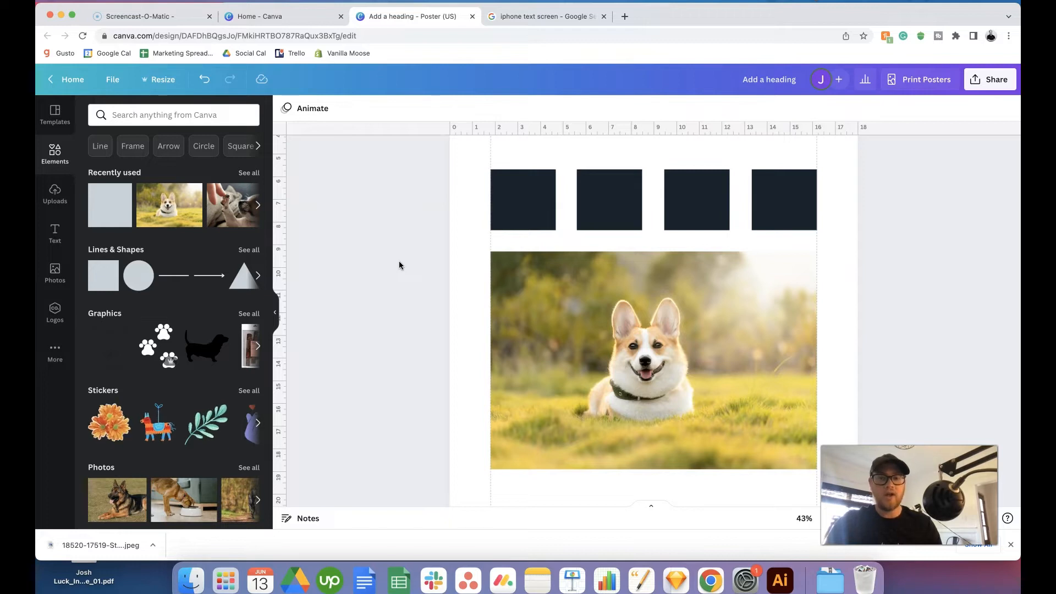
{"action": "left_click", "coordinate": [454, 286]}
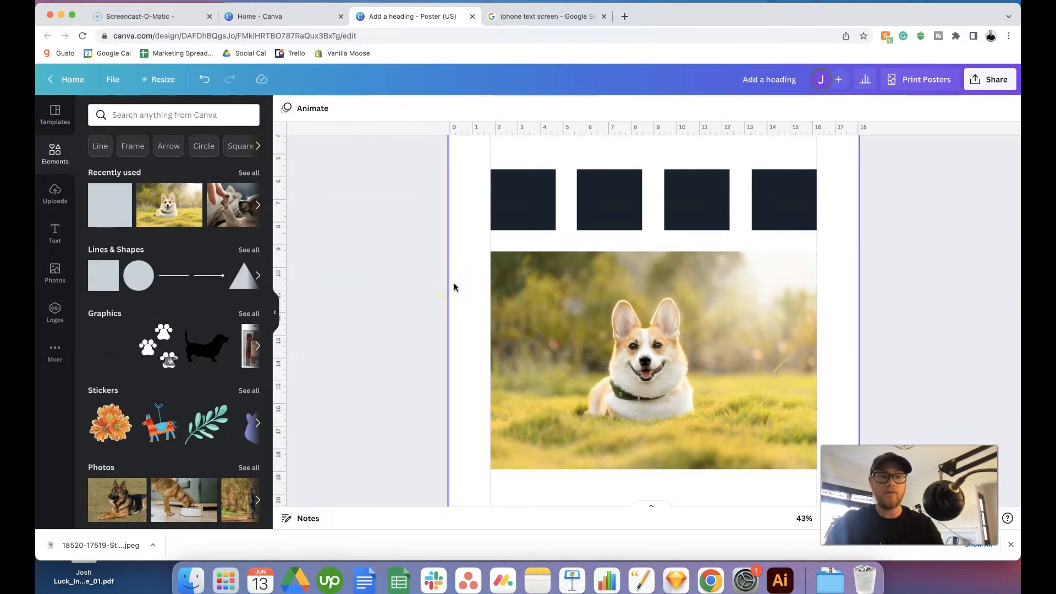
{"action": "left_click", "coordinate": [512, 271]}
{"action": "left_click", "coordinate": [507, 220]}
{"action": "left_click", "coordinate": [542, 331]}
{"action": "left_click", "coordinate": [505, 252]}
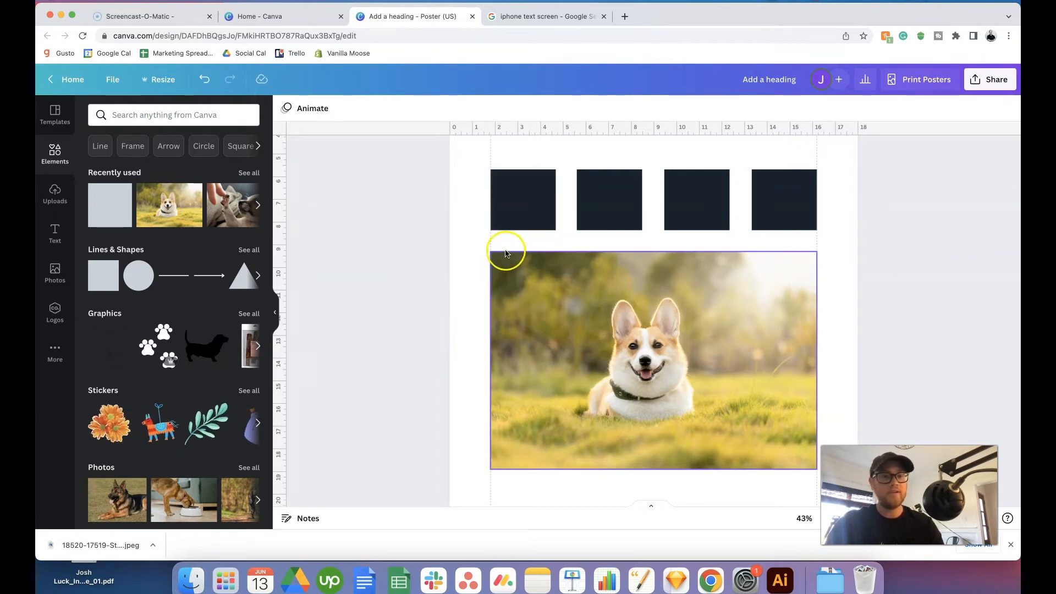
Recolor the first square with the green sampled by eyedropper from the grass in the corgi photo
{"action": "left_click", "coordinate": [519, 208]}
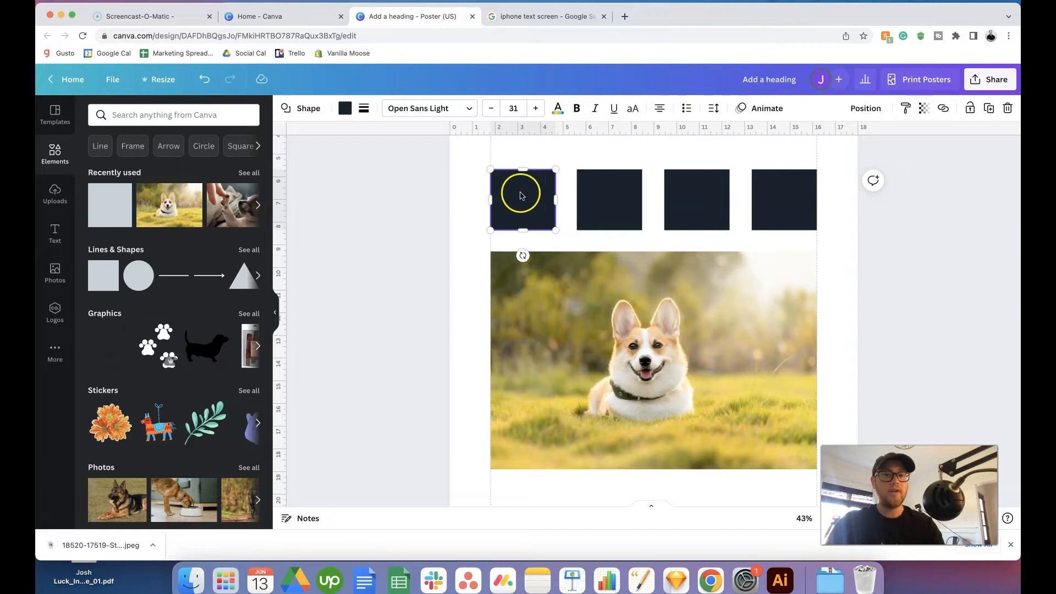
{"action": "left_click", "coordinate": [345, 108]}
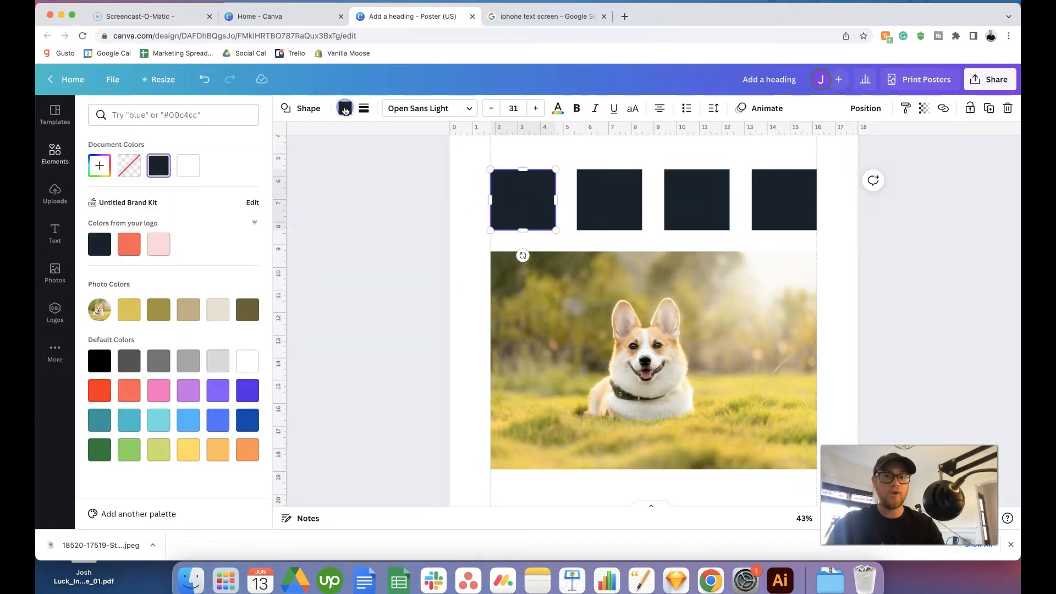
{"action": "left_click", "coordinate": [100, 166]}
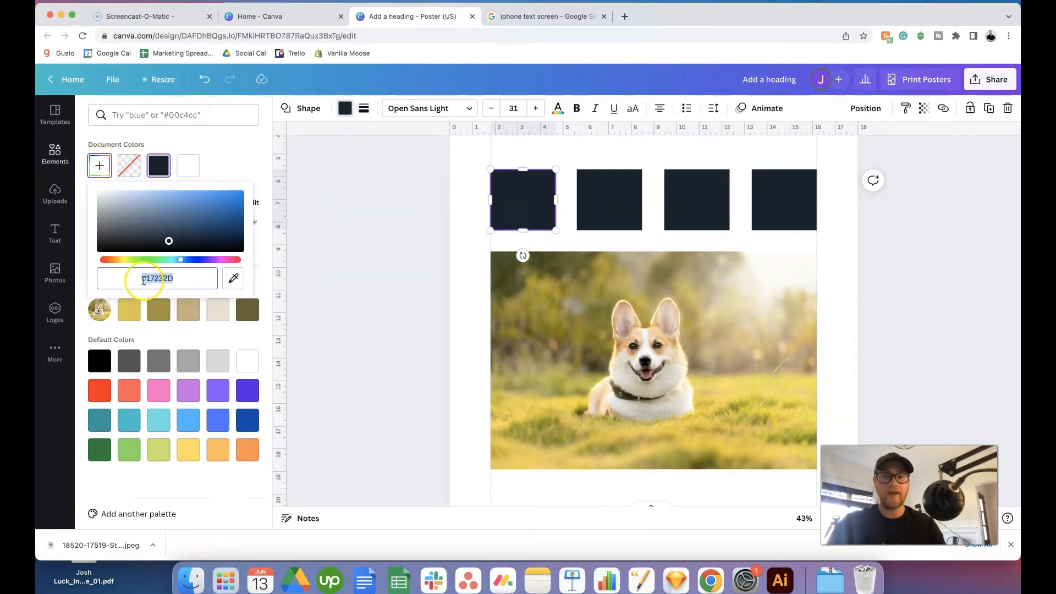
{"action": "left_click", "coordinate": [233, 282]}
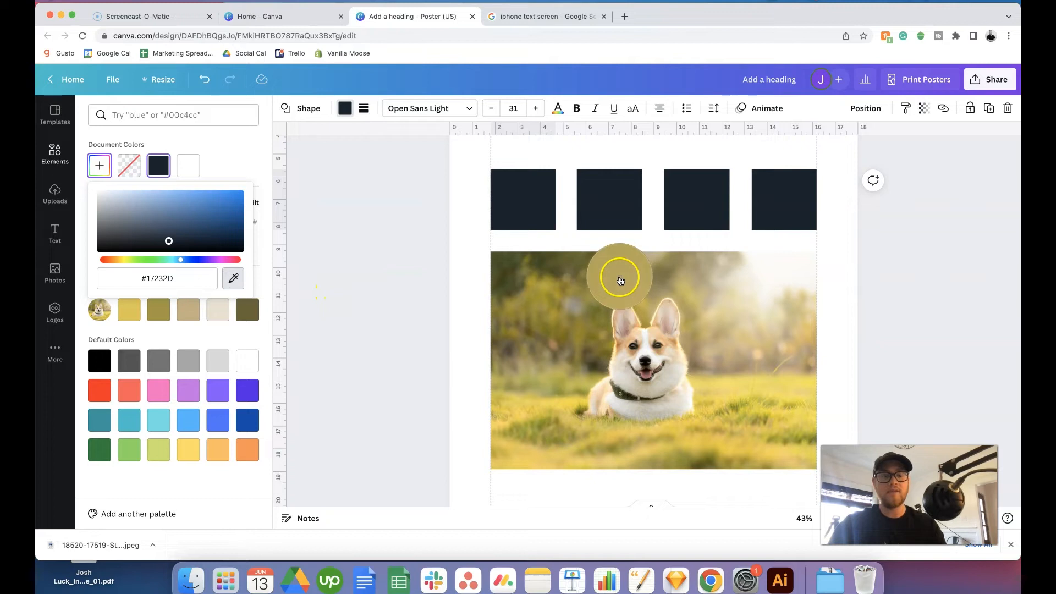
{"action": "left_click", "coordinate": [743, 407]}
Recolor the second square with the peach tone #ECC098 sampled from the corgi's fur
{"action": "left_click", "coordinate": [617, 227]}
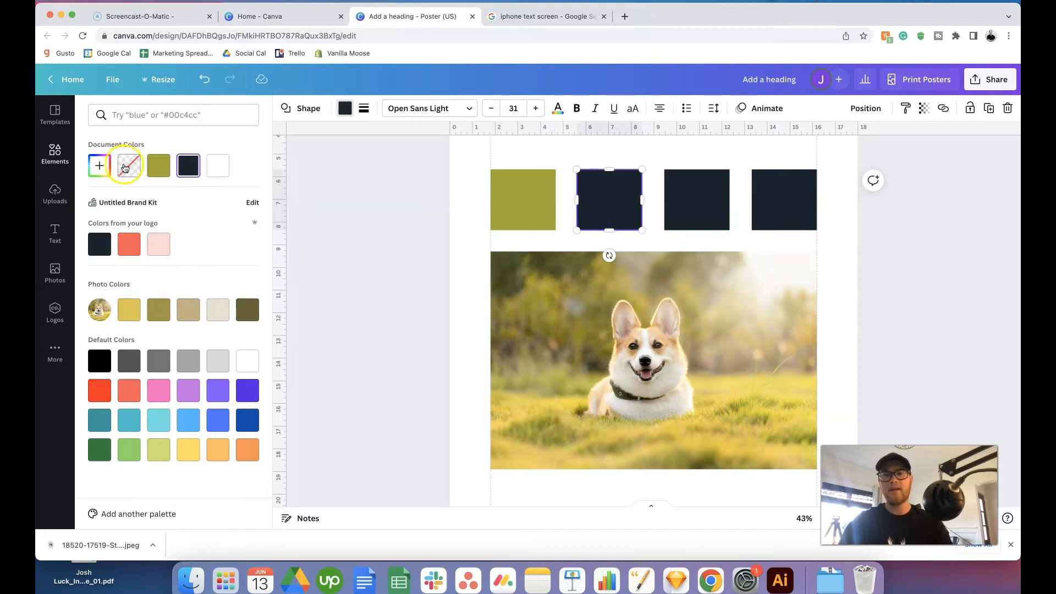
{"action": "left_click", "coordinate": [99, 165]}
{"action": "left_click", "coordinate": [214, 279]}
{"action": "left_click", "coordinate": [234, 279]}
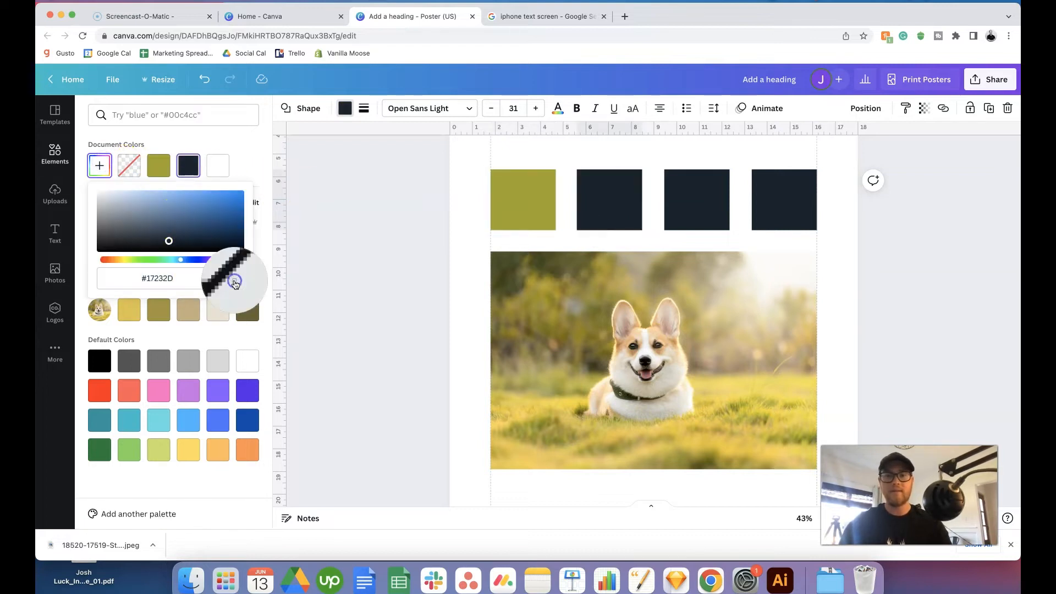
{"action": "left_click", "coordinate": [633, 339]}
Recolor the third square with a dark olive sampled from the blurred trees in the corgi photo
{"action": "left_click", "coordinate": [681, 223]}
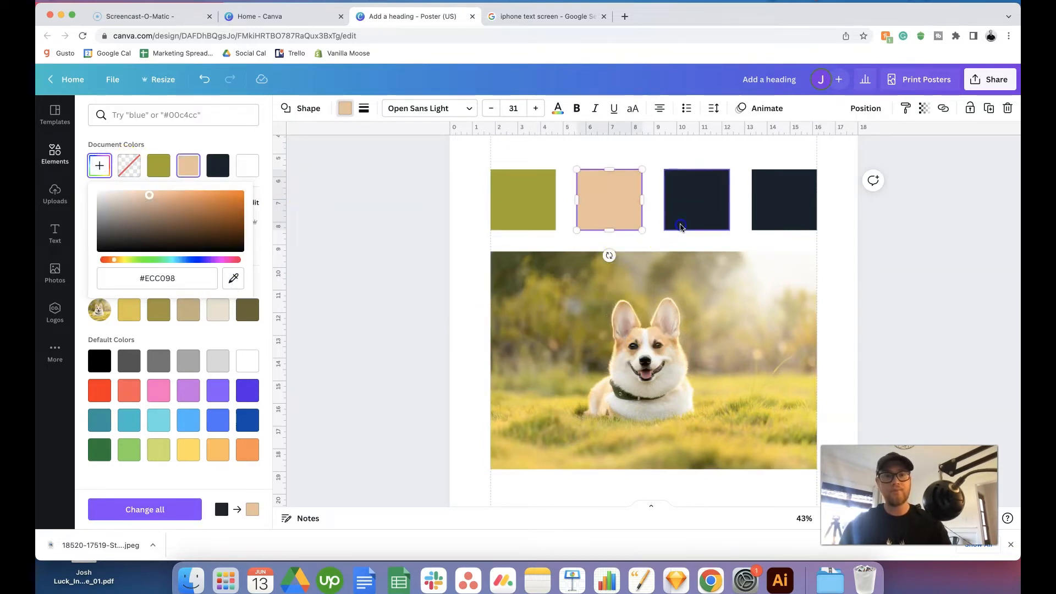
{"action": "left_click", "coordinate": [99, 166]}
{"action": "left_click", "coordinate": [233, 279]}
{"action": "left_click", "coordinate": [567, 269]}
Recolor the fourth square with a color sampled from the trees behind the corgi
{"action": "left_click", "coordinate": [784, 201]}
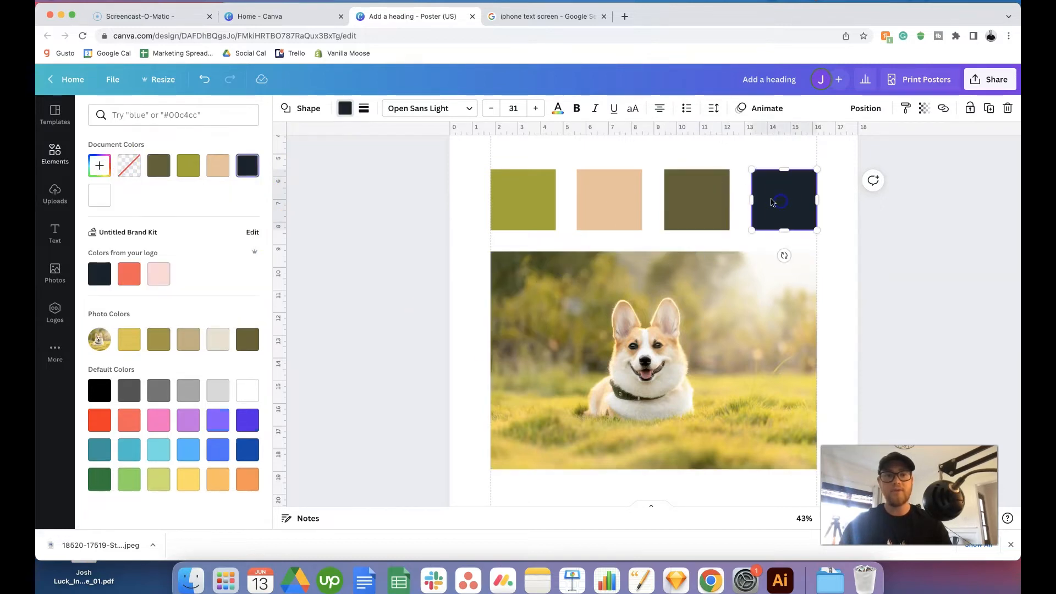
{"action": "left_click", "coordinate": [100, 167]}
{"action": "left_click", "coordinate": [233, 278]}
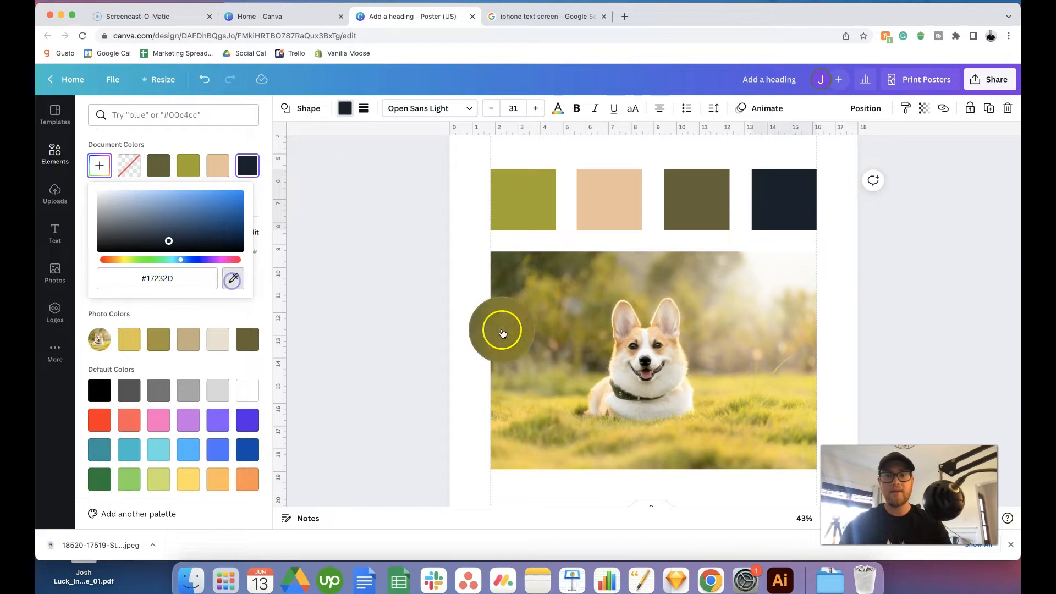
{"action": "left_click", "coordinate": [541, 286]}
{"action": "key", "text": "Escape"}
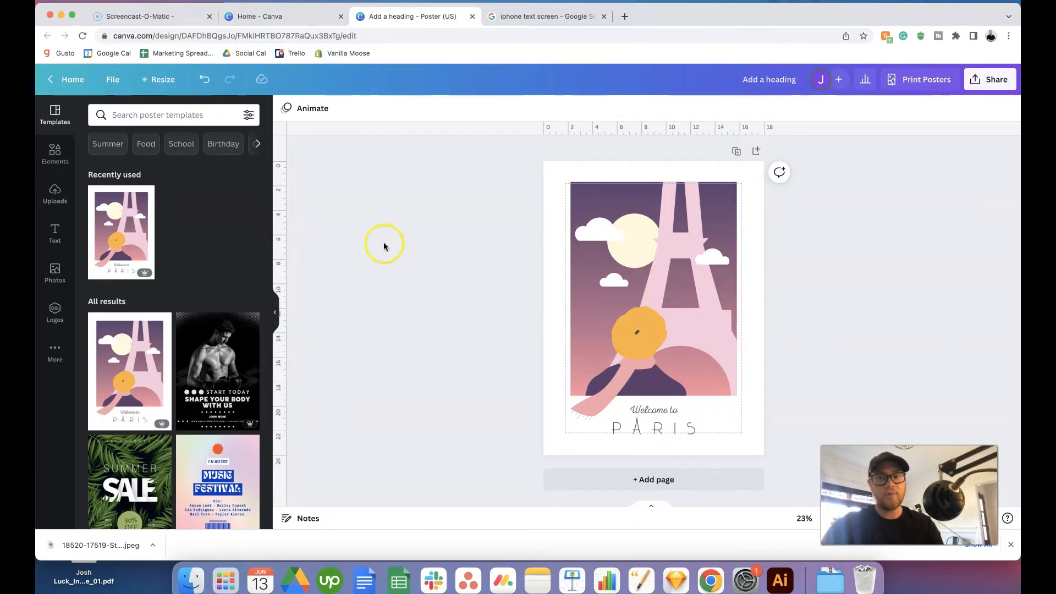
Create a resized copy of the Paris poster design at 10 × 10 in
{"action": "left_click", "coordinate": [622, 310]}
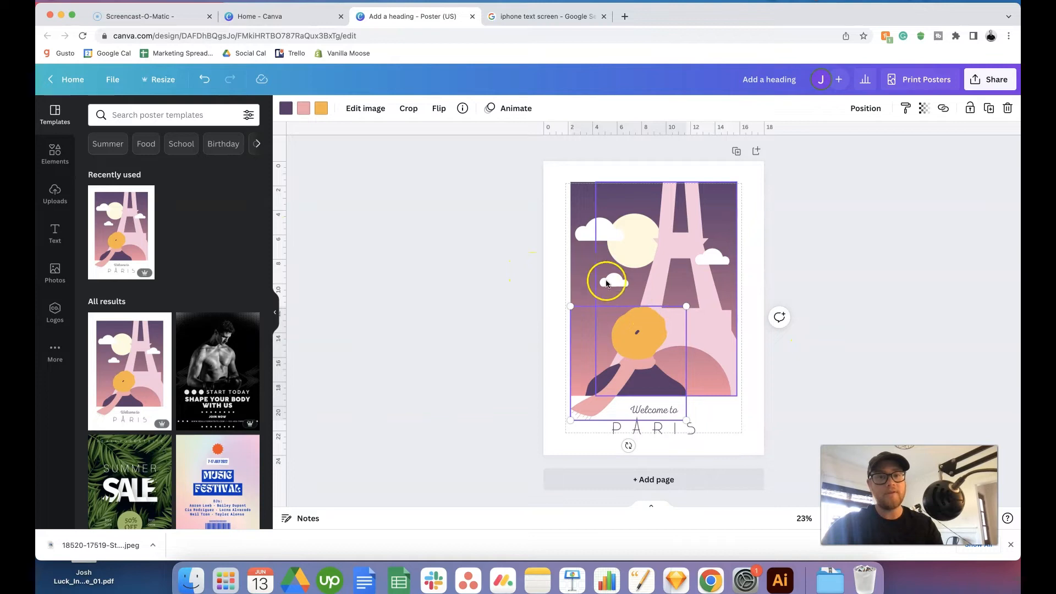
{"action": "left_click", "coordinate": [555, 256]}
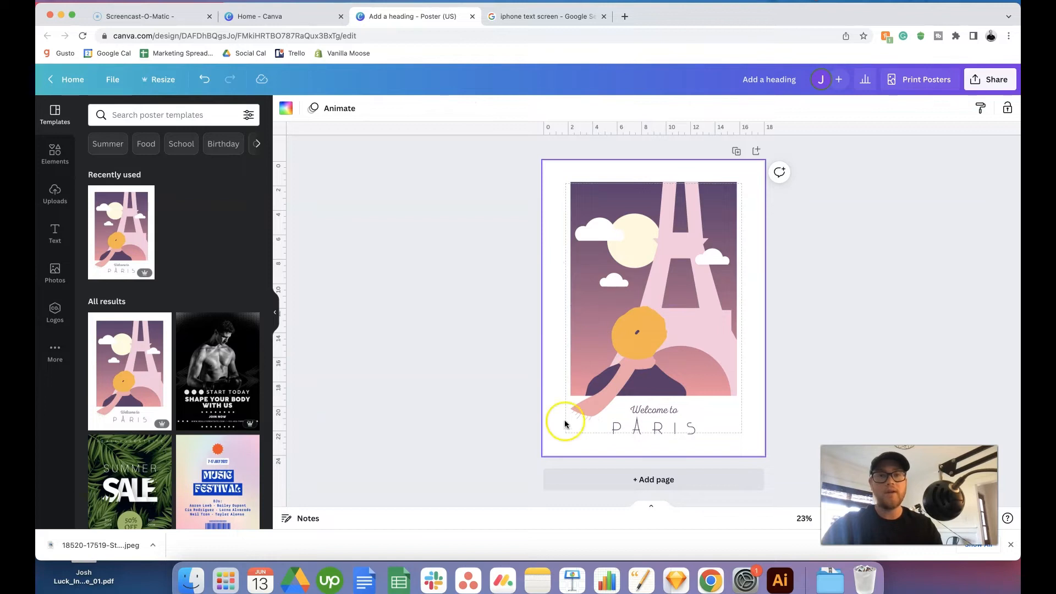
{"action": "left_click", "coordinate": [155, 81]}
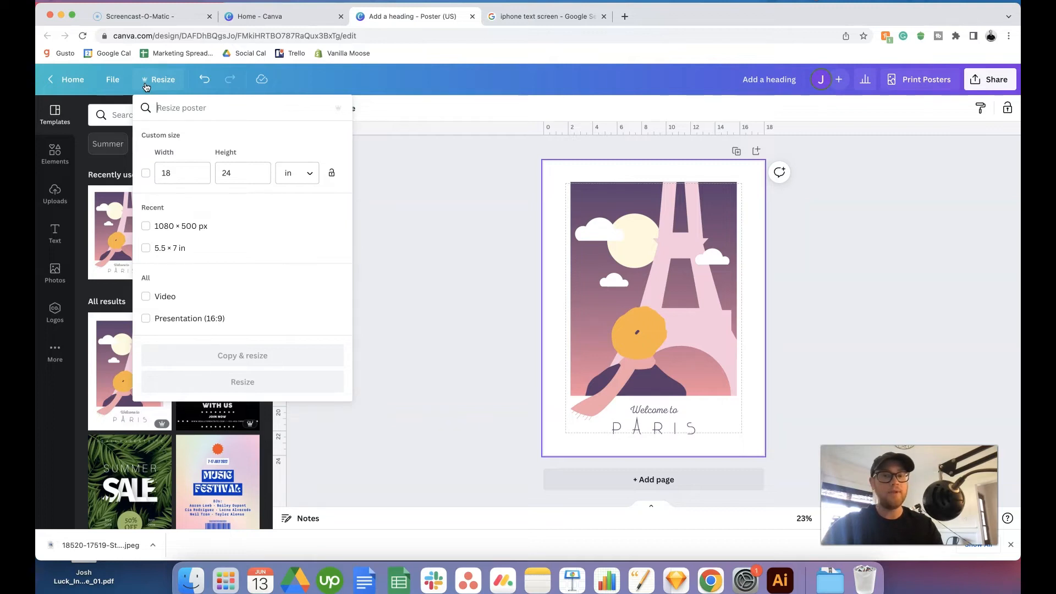
{"action": "left_click", "coordinate": [193, 173]}
{"action": "double_click", "coordinate": [193, 172]}
{"action": "type", "text": "10"}
{"action": "key", "text": "Tab"}
{"action": "type", "text": "1"}
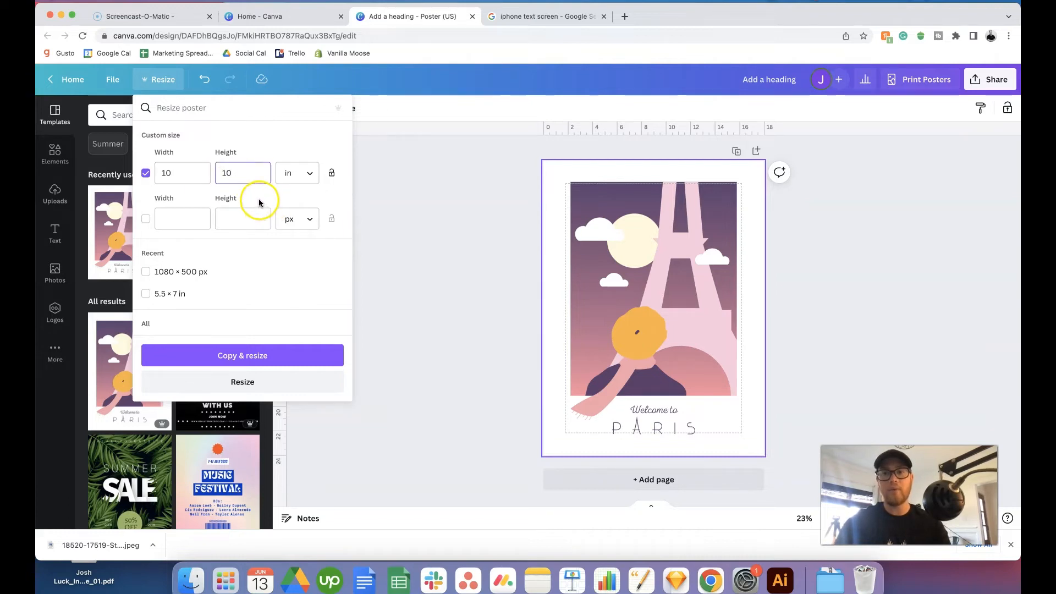
{"action": "left_click", "coordinate": [247, 358]}
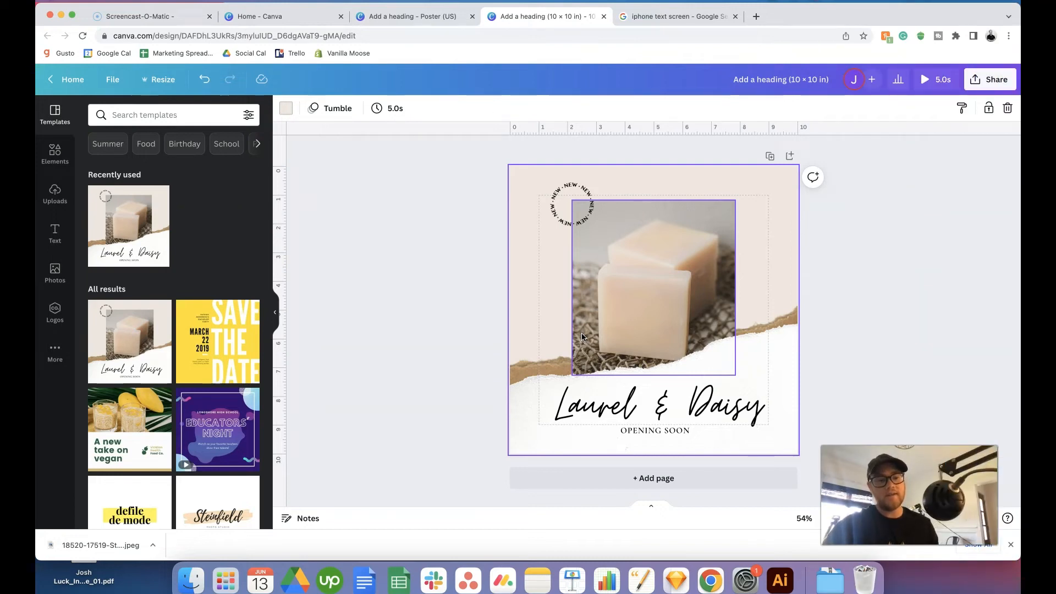
{"action": "left_click", "coordinate": [649, 399]}
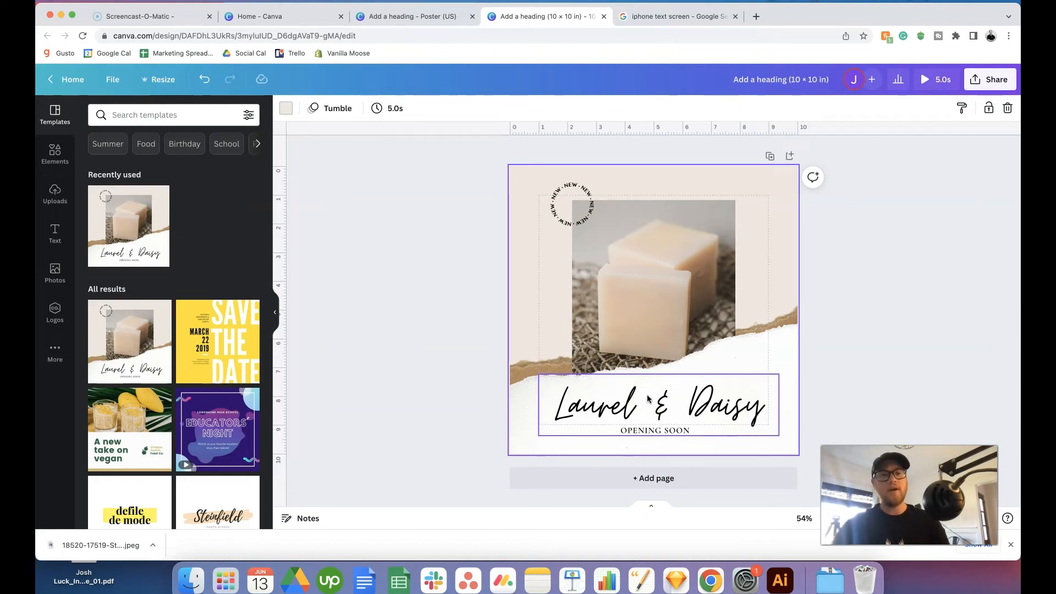
{"action": "left_click", "coordinate": [663, 414]}
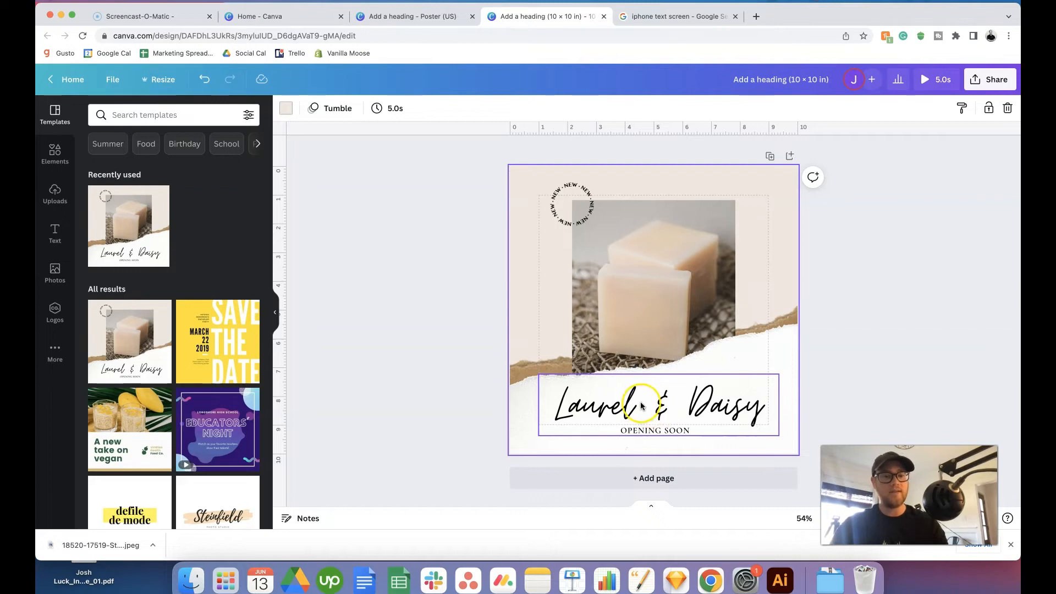
{"action": "left_click", "coordinate": [642, 405]}
{"action": "left_click", "coordinate": [642, 404]}
{"action": "left_click", "coordinate": [569, 406]}
{"action": "left_click_drag", "start_coordinate": [558, 403], "coordinate": [770, 421]}
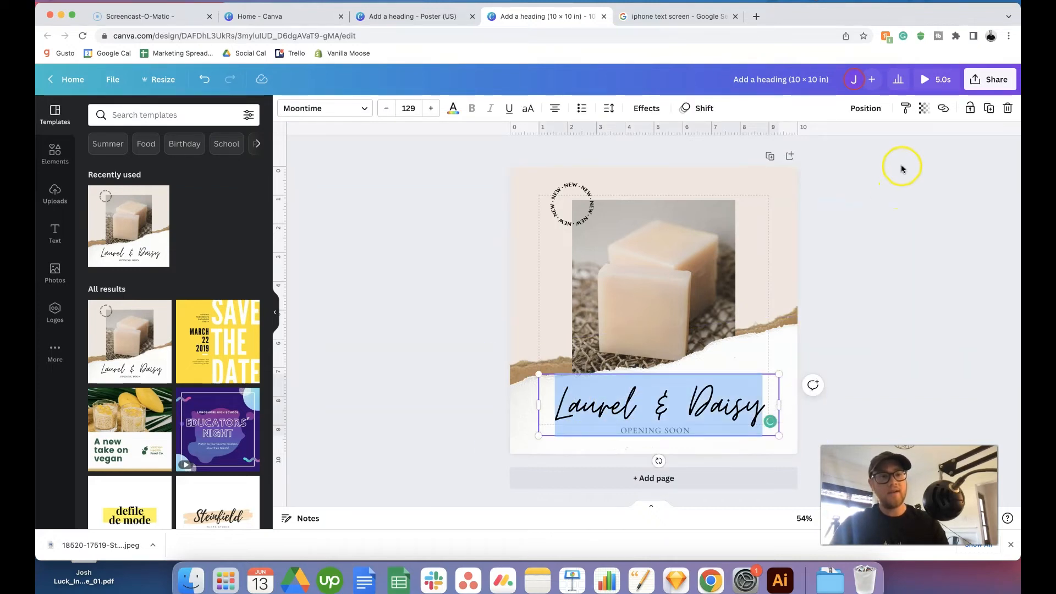
{"action": "left_click", "coordinate": [944, 109]}
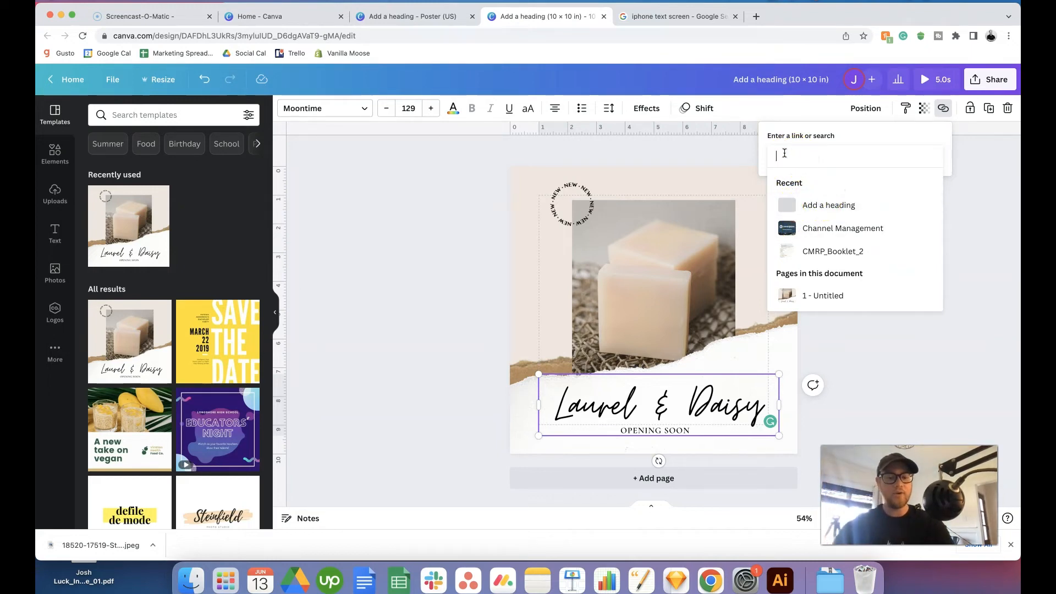
{"action": "type", "text": "https://"}
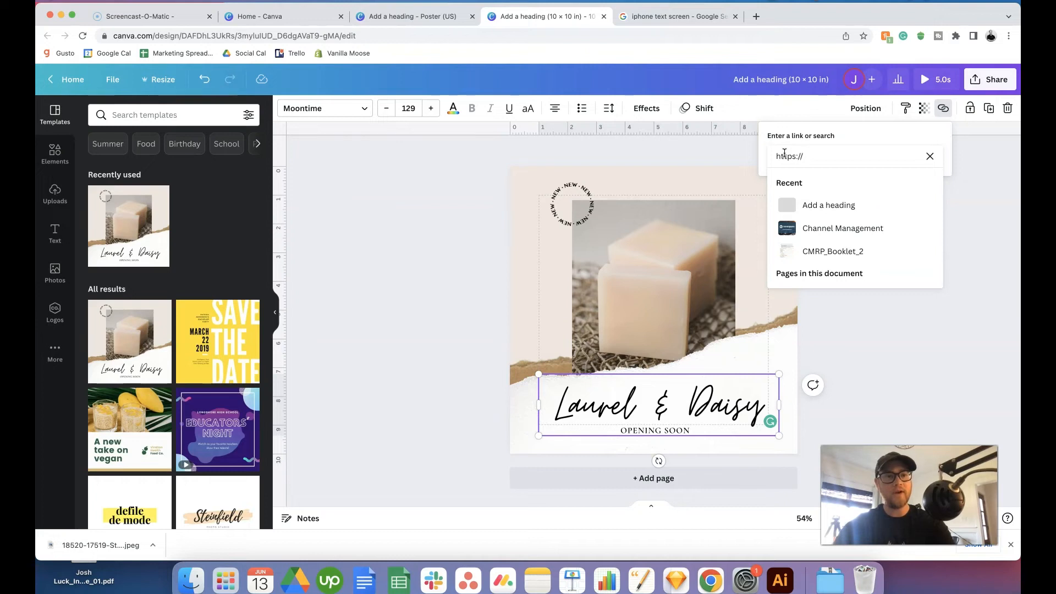
{"action": "type", "text": "google.com"}
{"action": "key", "text": "Return"}
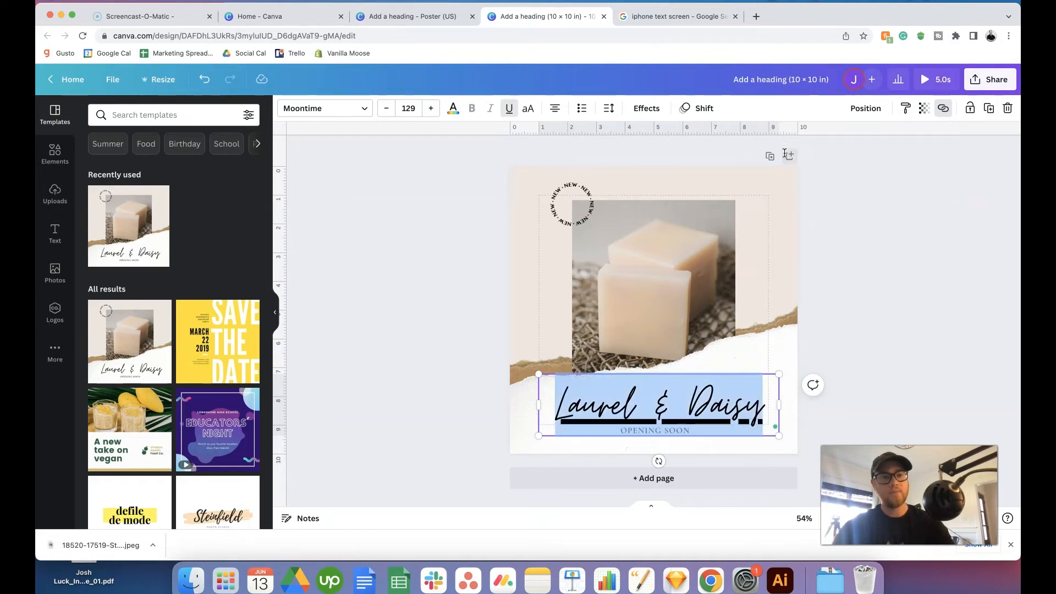
{"action": "left_click", "coordinate": [863, 325]}
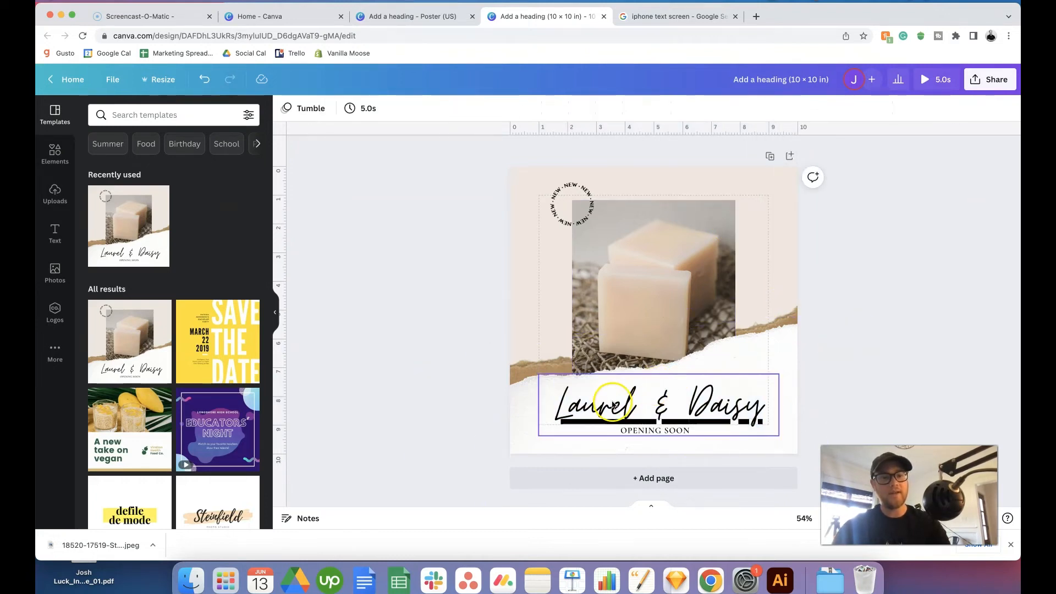
{"action": "left_click", "coordinate": [610, 407]}
{"action": "left_click", "coordinate": [615, 410]}
{"action": "left_click", "coordinate": [624, 408]}
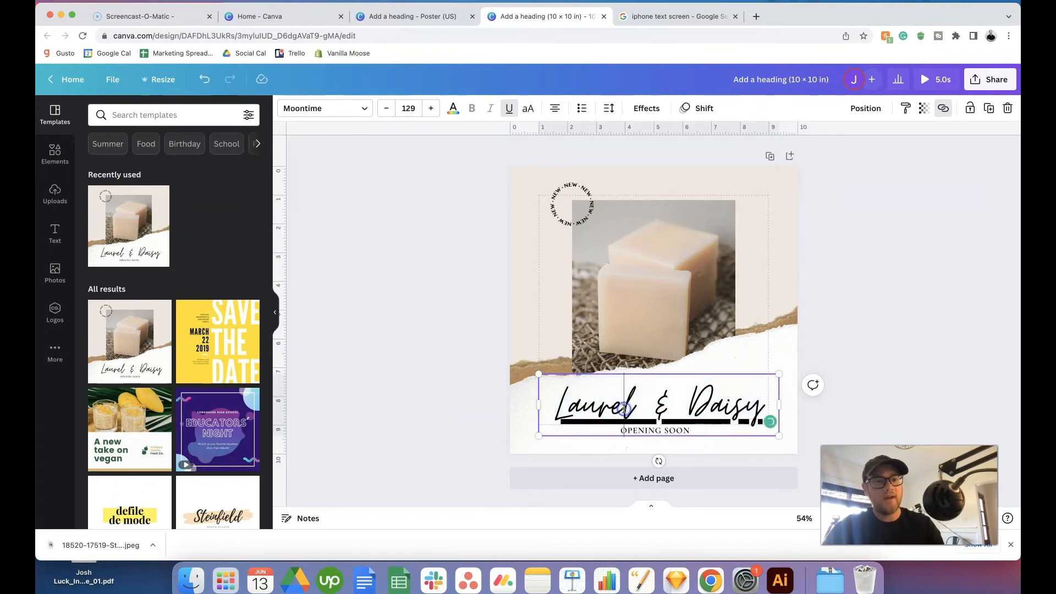
{"action": "triple_click", "coordinate": [628, 409]}
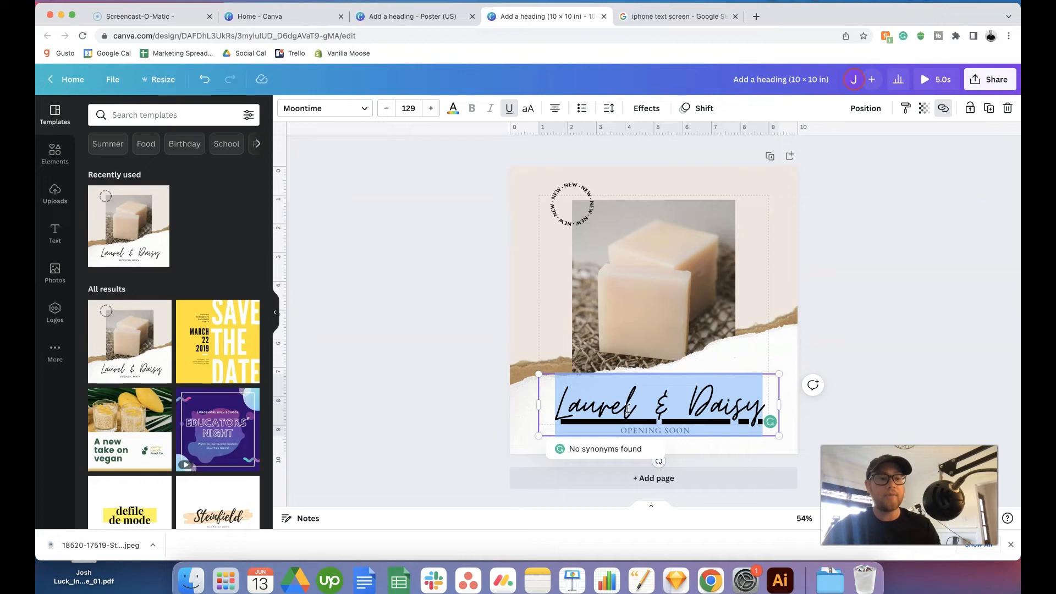
{"action": "left_click", "coordinate": [628, 409]}
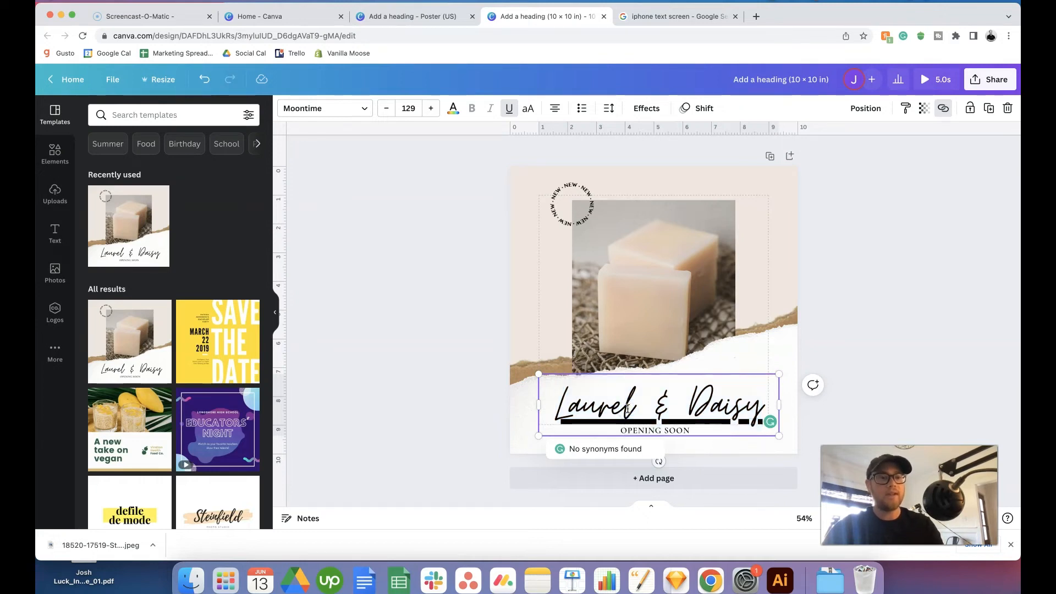
Open the link entry for the soap bar photo
{"action": "left_click", "coordinate": [647, 319]}
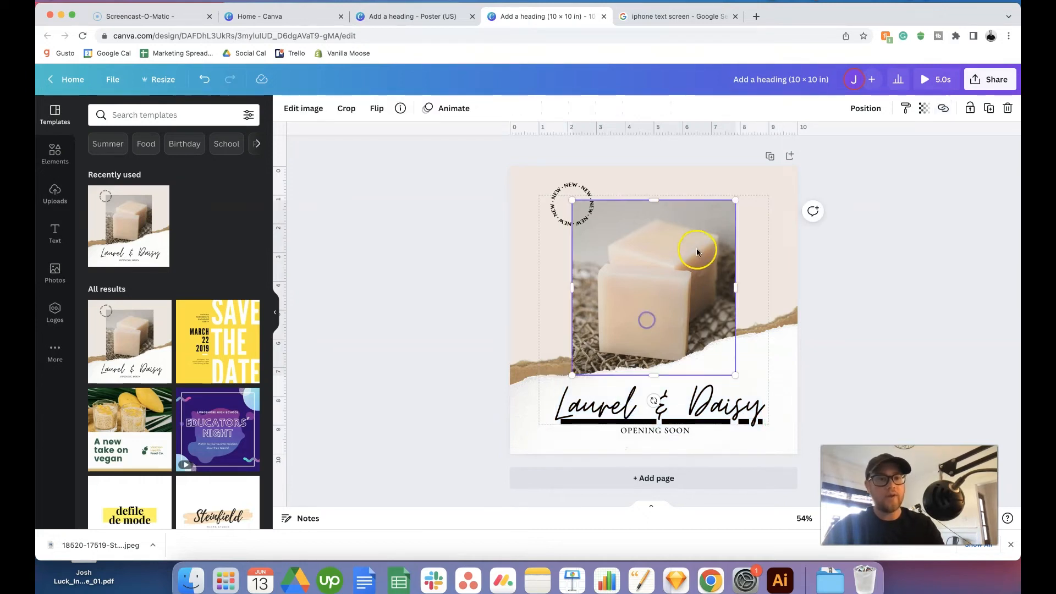
{"action": "left_click", "coordinate": [943, 109]}
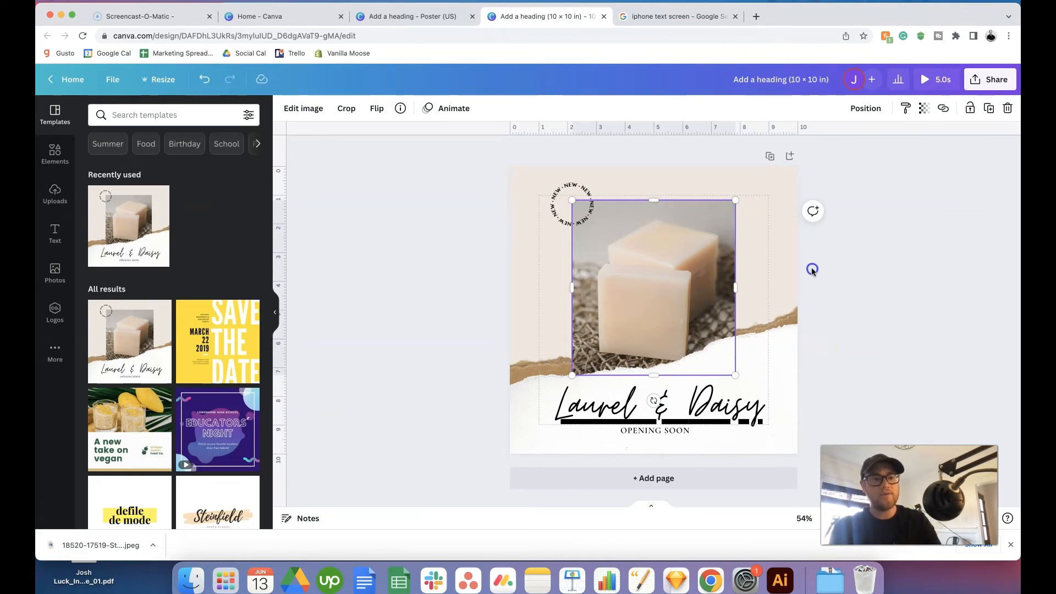
{"action": "left_click", "coordinate": [740, 241]}
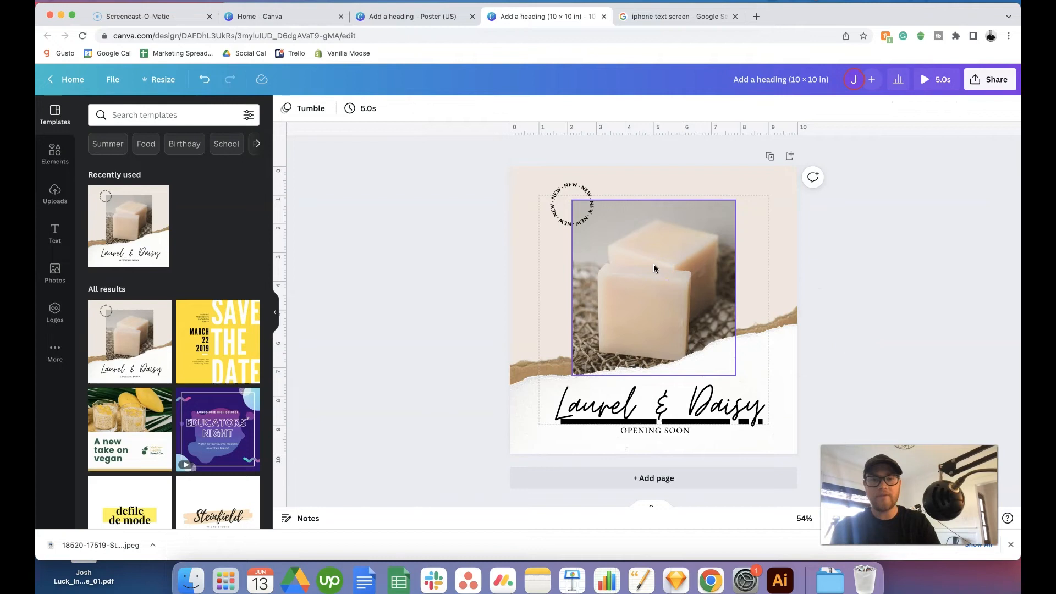
Apply the "A new take on vegan" template to the page and set its drinks photo's saturation to -100
{"action": "left_click", "coordinate": [137, 422]}
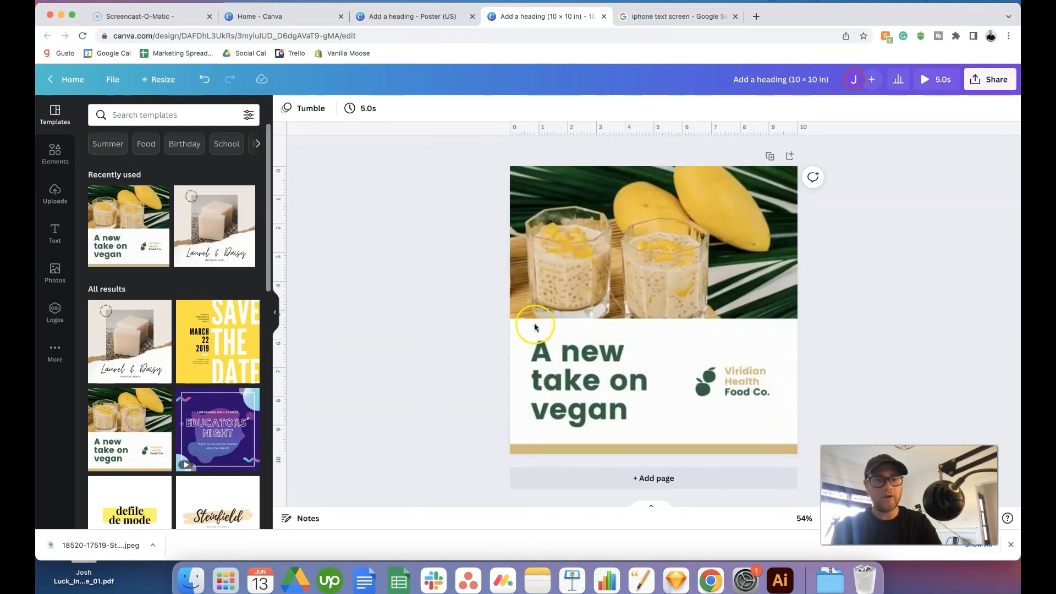
{"action": "left_click", "coordinate": [628, 252]}
{"action": "left_click", "coordinate": [331, 110]}
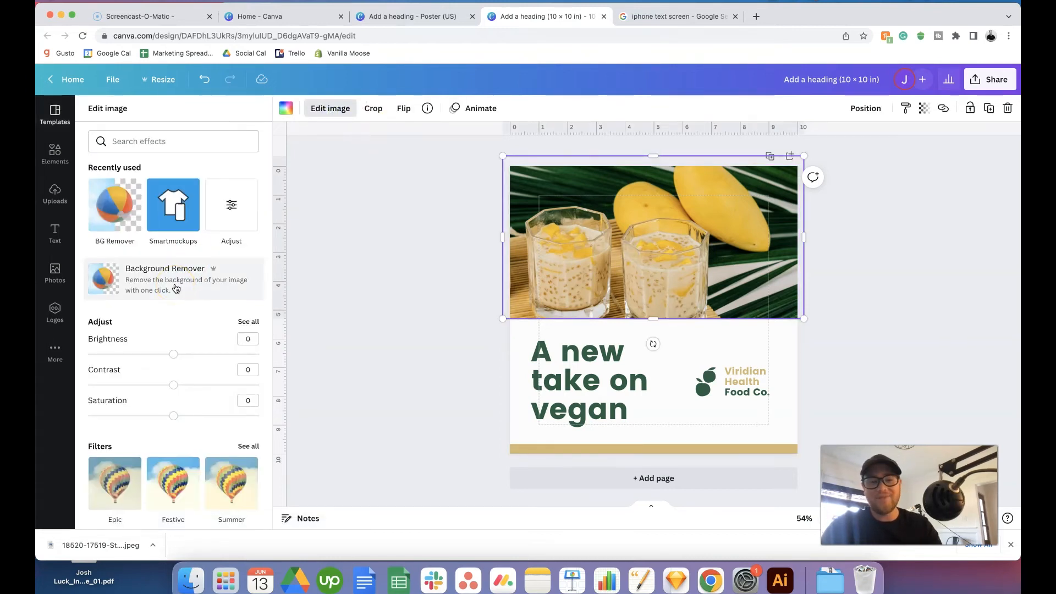
{"action": "scroll", "coordinate": [176, 289], "scroll_direction": "down", "scroll_amount": 5}
{"action": "scroll", "coordinate": [176, 289], "scroll_direction": "up", "scroll_amount": 2}
{"action": "left_click", "coordinate": [245, 194]}
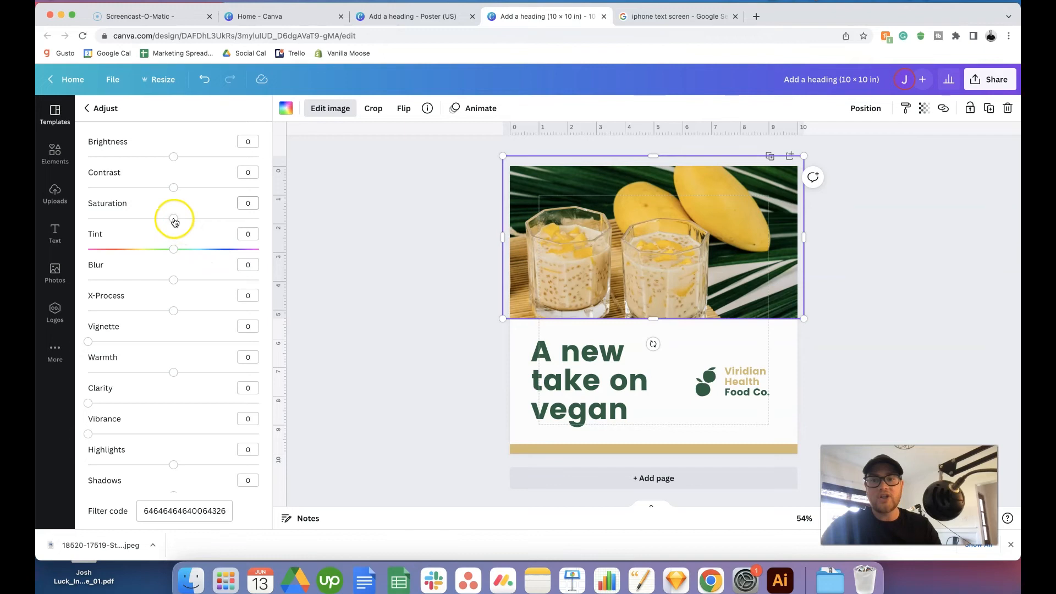
{"action": "left_click_drag", "start_coordinate": [173, 218], "coordinate": [80, 219]}
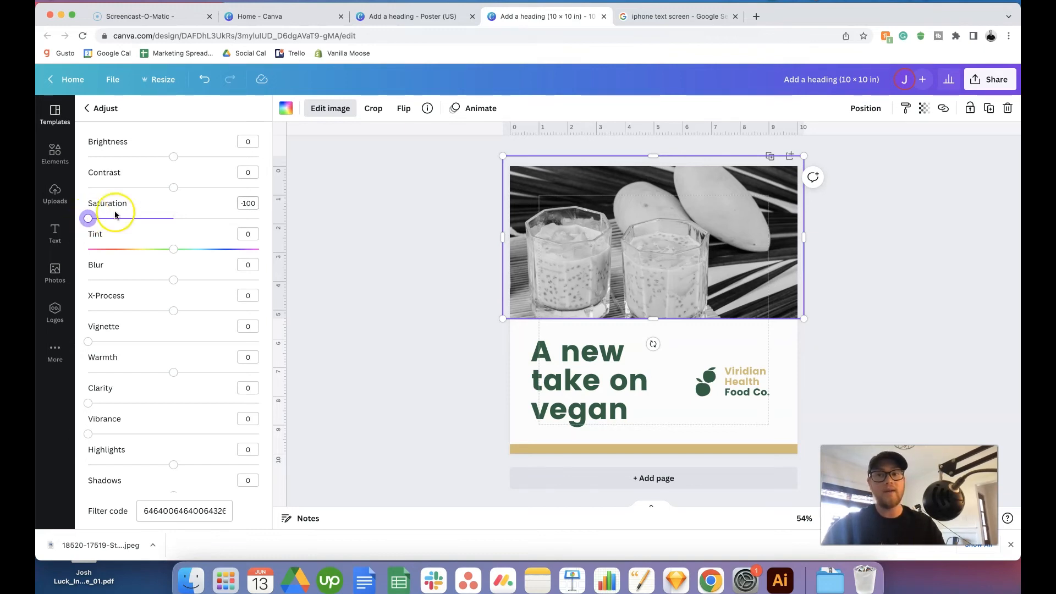
Darken the black-and-white drinks photo by adjusting its contrast and brightness
{"action": "left_click_drag", "start_coordinate": [173, 188], "coordinate": [146, 155]}
{"action": "left_click", "coordinate": [141, 156]}
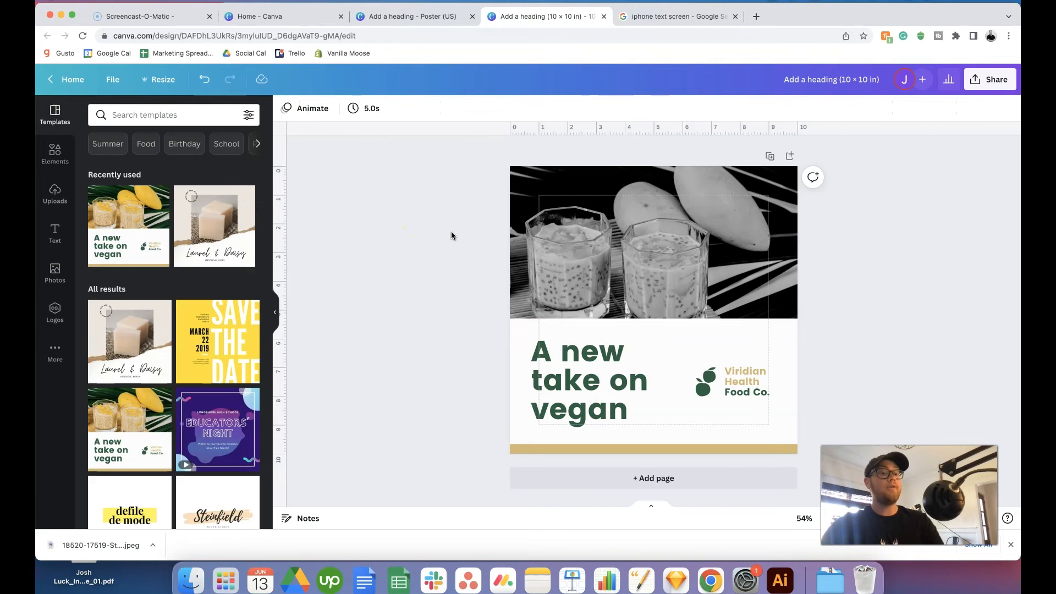
{"action": "left_click", "coordinate": [522, 226]}
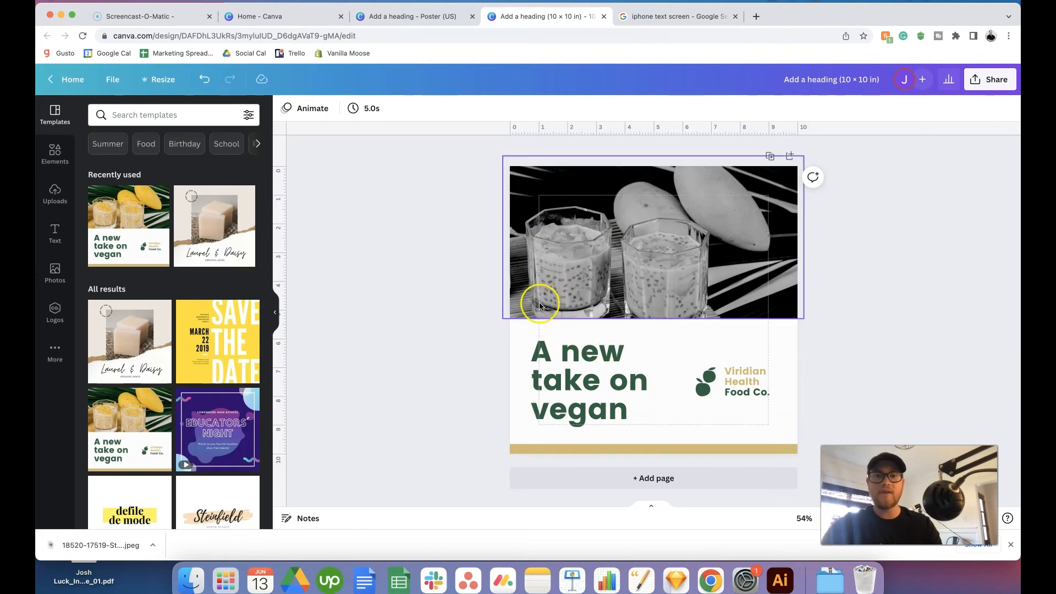
Apply the Sleek combination animation to the whole page
{"action": "left_click", "coordinate": [314, 112]}
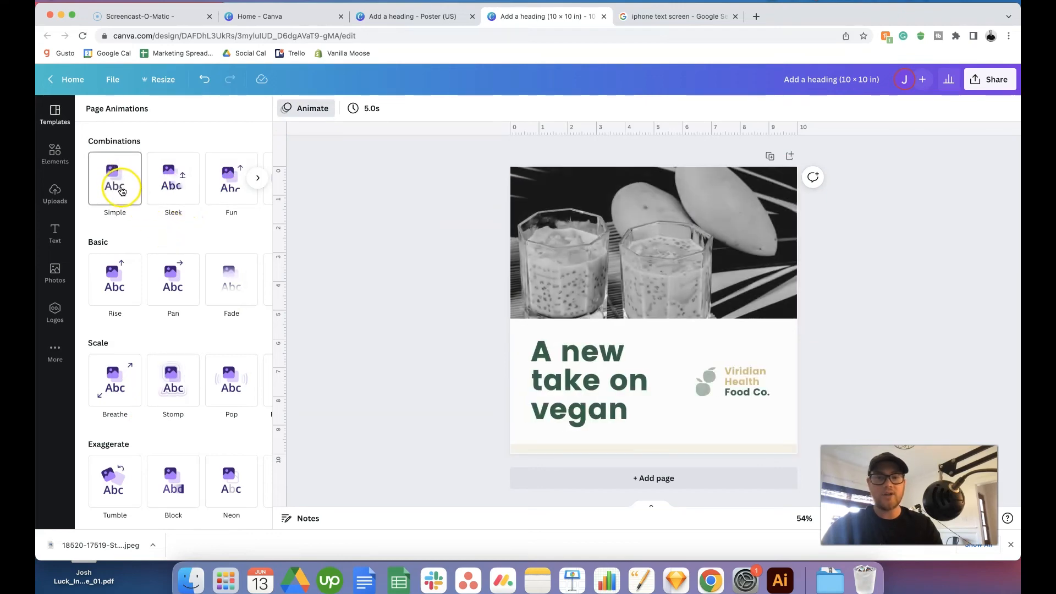
{"action": "left_click", "coordinate": [229, 200]}
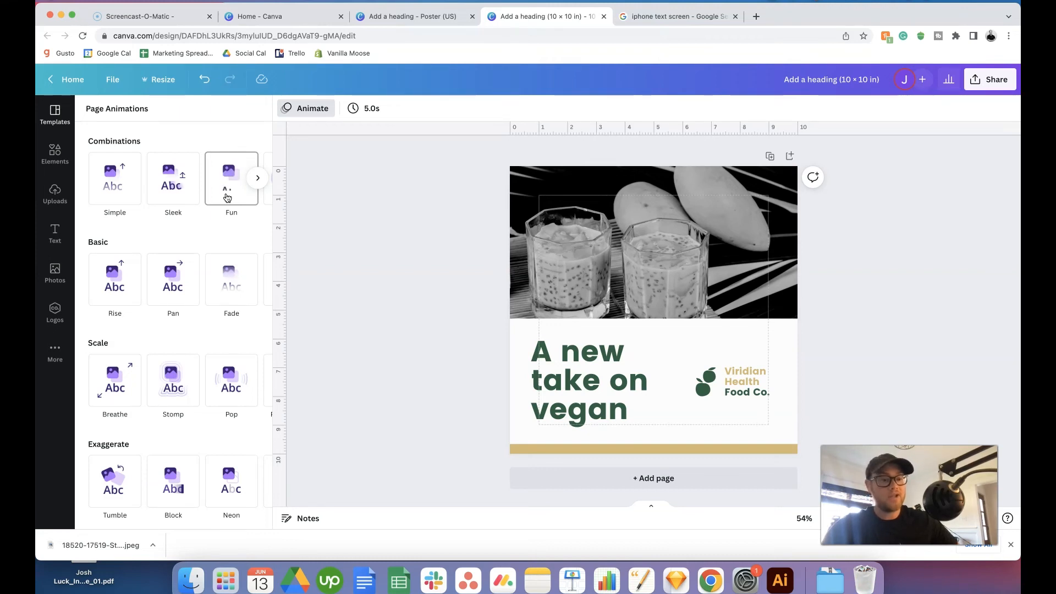
{"action": "left_click", "coordinate": [182, 184]}
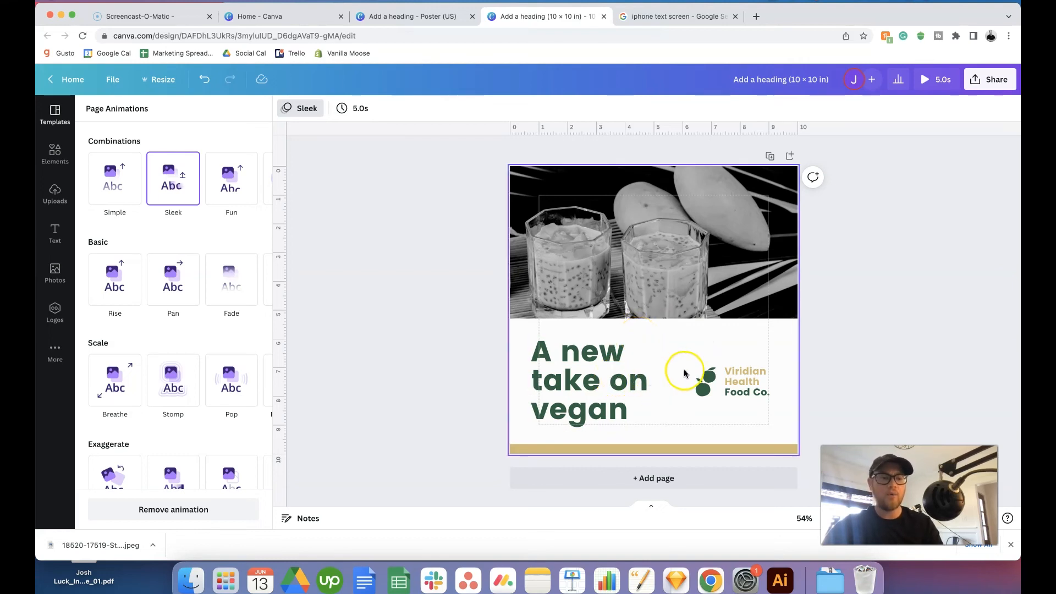
Apply the Shift text animation to the "A new take on vegan" heading
{"action": "left_click", "coordinate": [565, 391]}
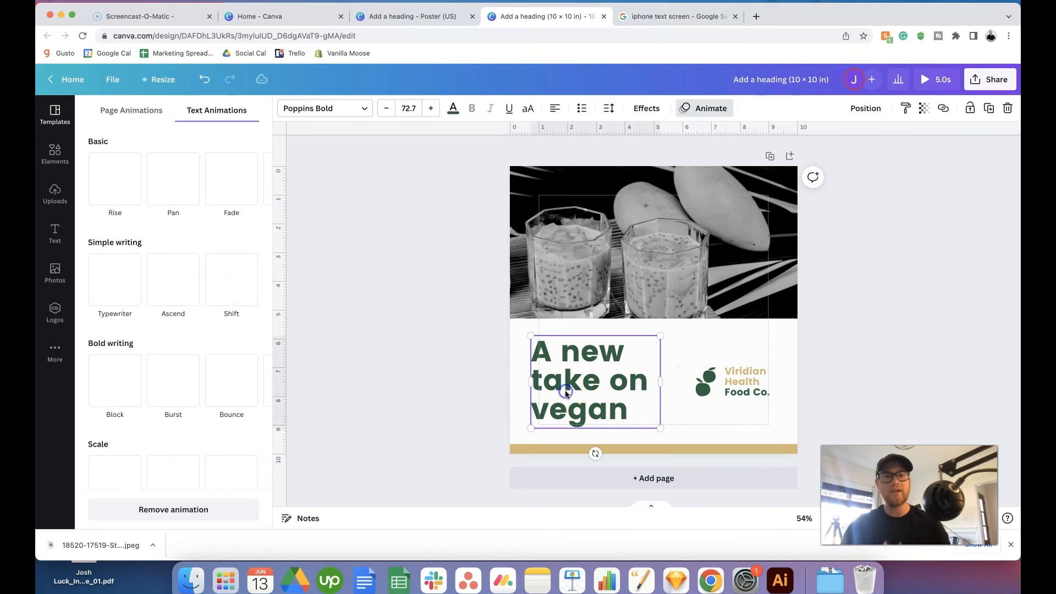
{"action": "left_click", "coordinate": [713, 108]}
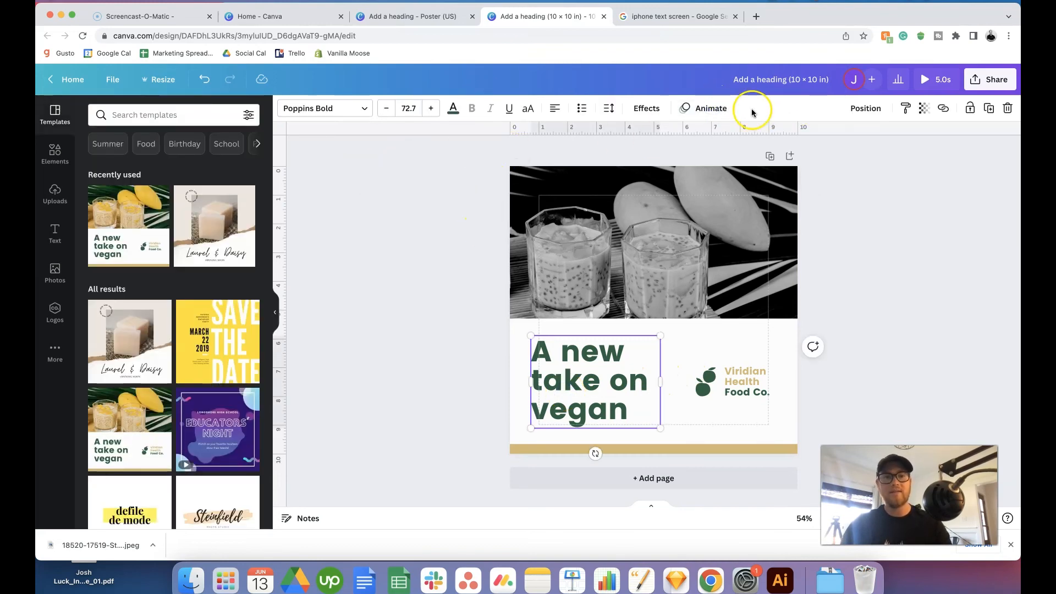
{"action": "left_click", "coordinate": [710, 108]}
{"action": "left_click", "coordinate": [234, 281]}
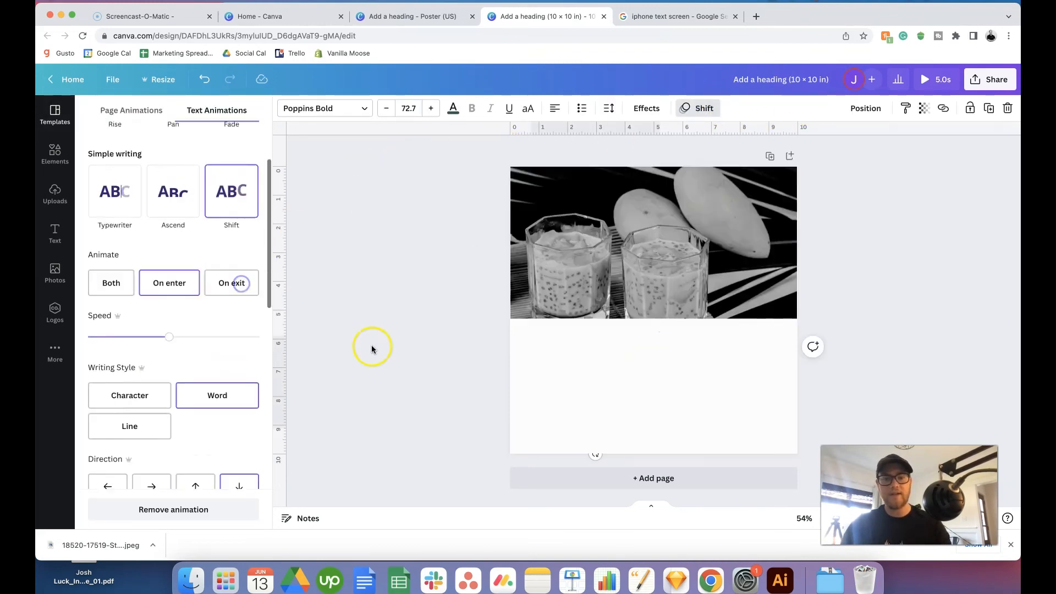
{"action": "scroll", "coordinate": [153, 388], "scroll_direction": "down", "scroll_amount": 3}
{"action": "scroll", "coordinate": [172, 382], "scroll_direction": "up", "scroll_amount": 5}
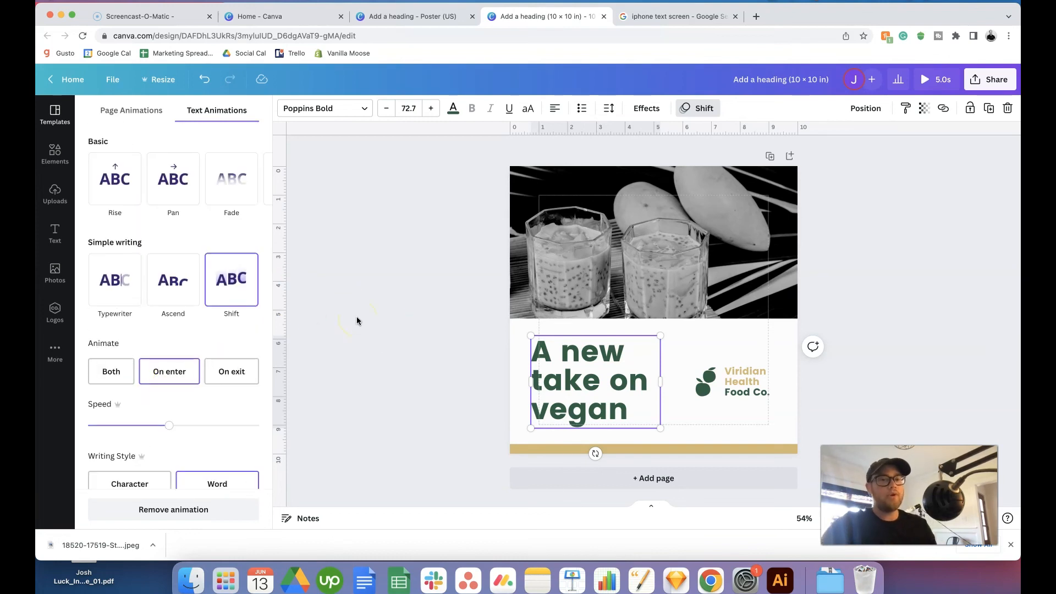